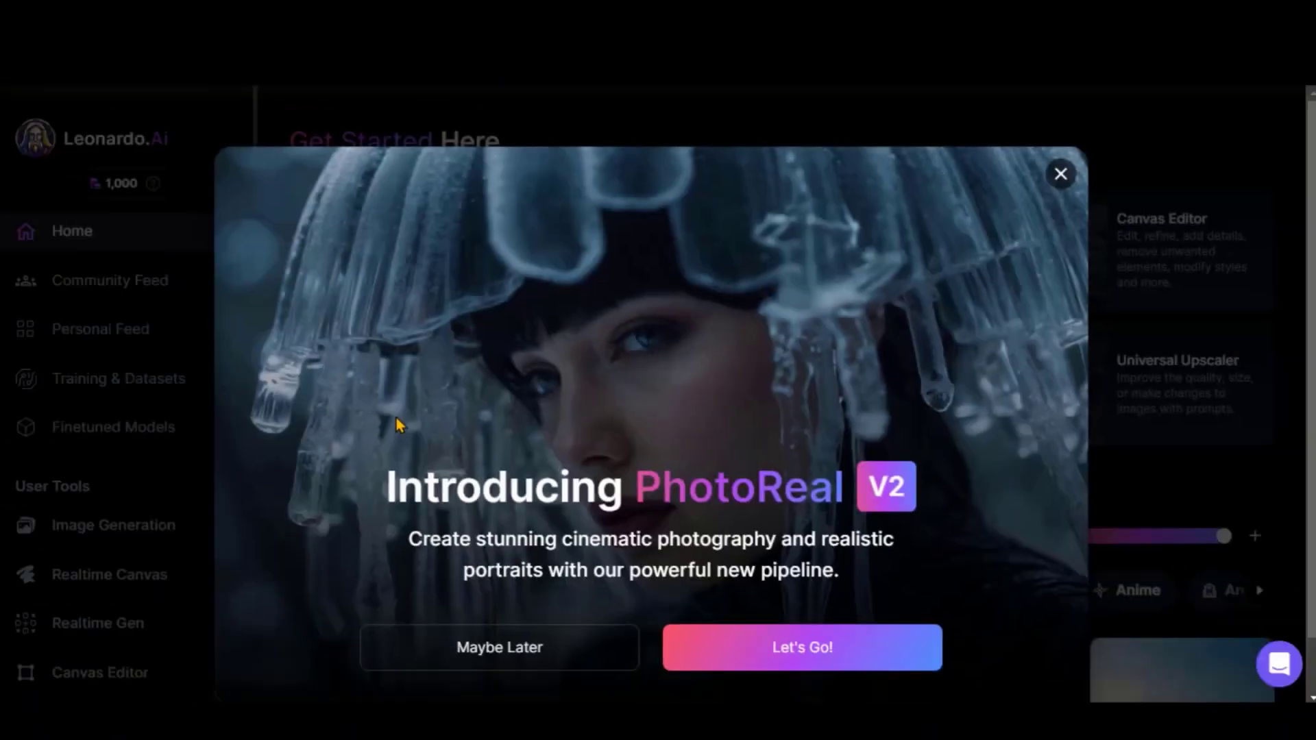
Read the PhotoReal V2 announcement's heading and description
left_click_drag(387, 486, 836, 485)
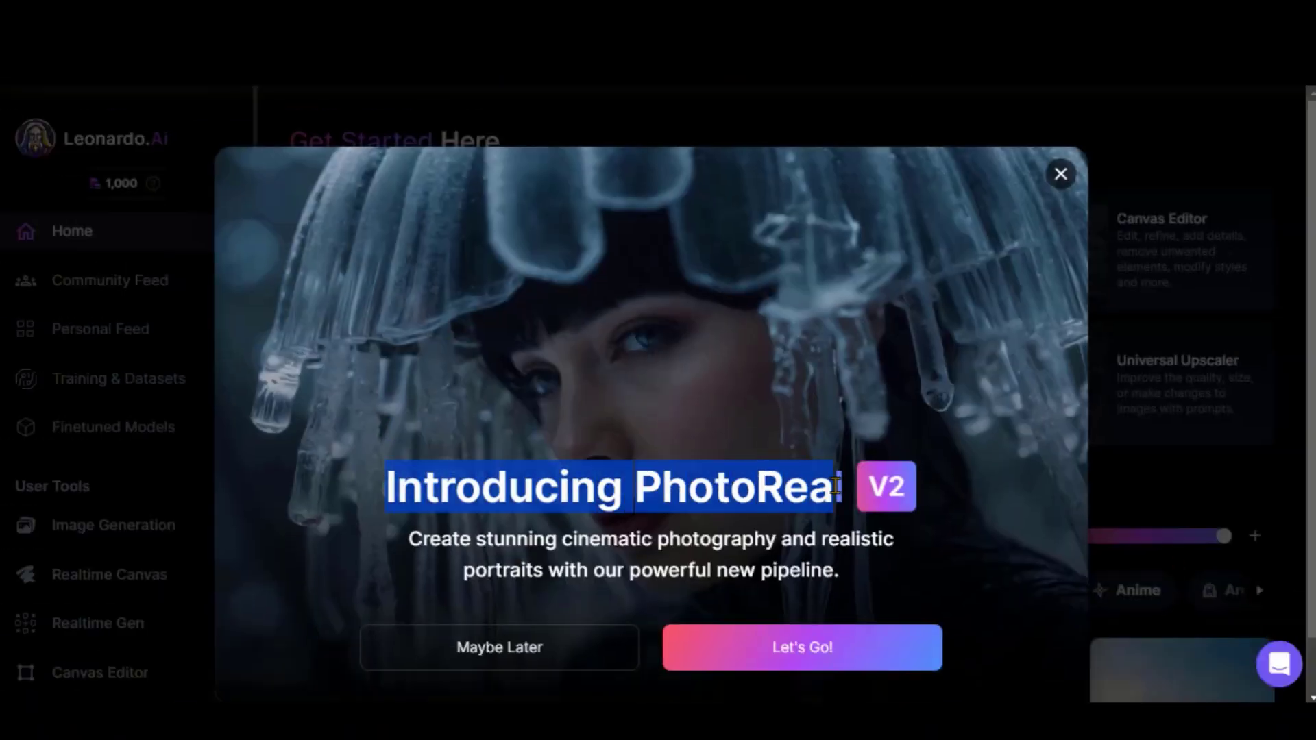
left_click(840, 486)
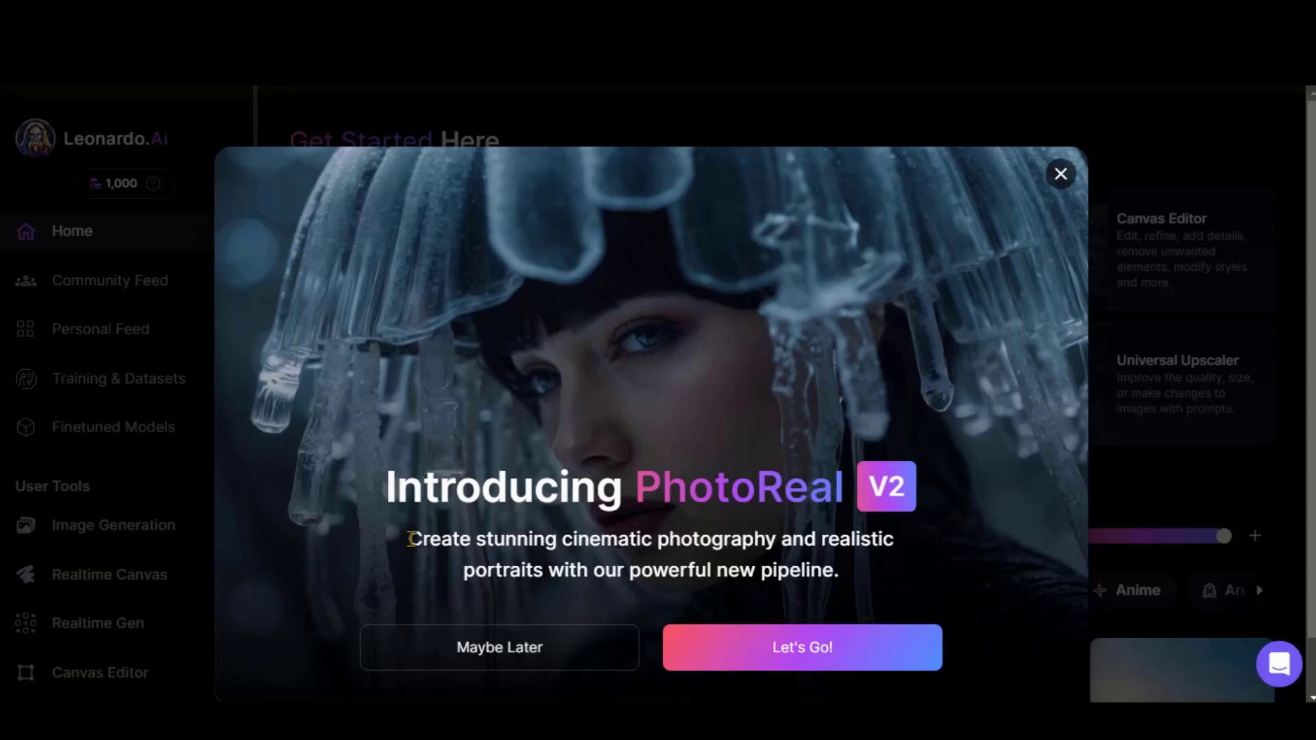
left_click_drag(409, 538, 841, 571)
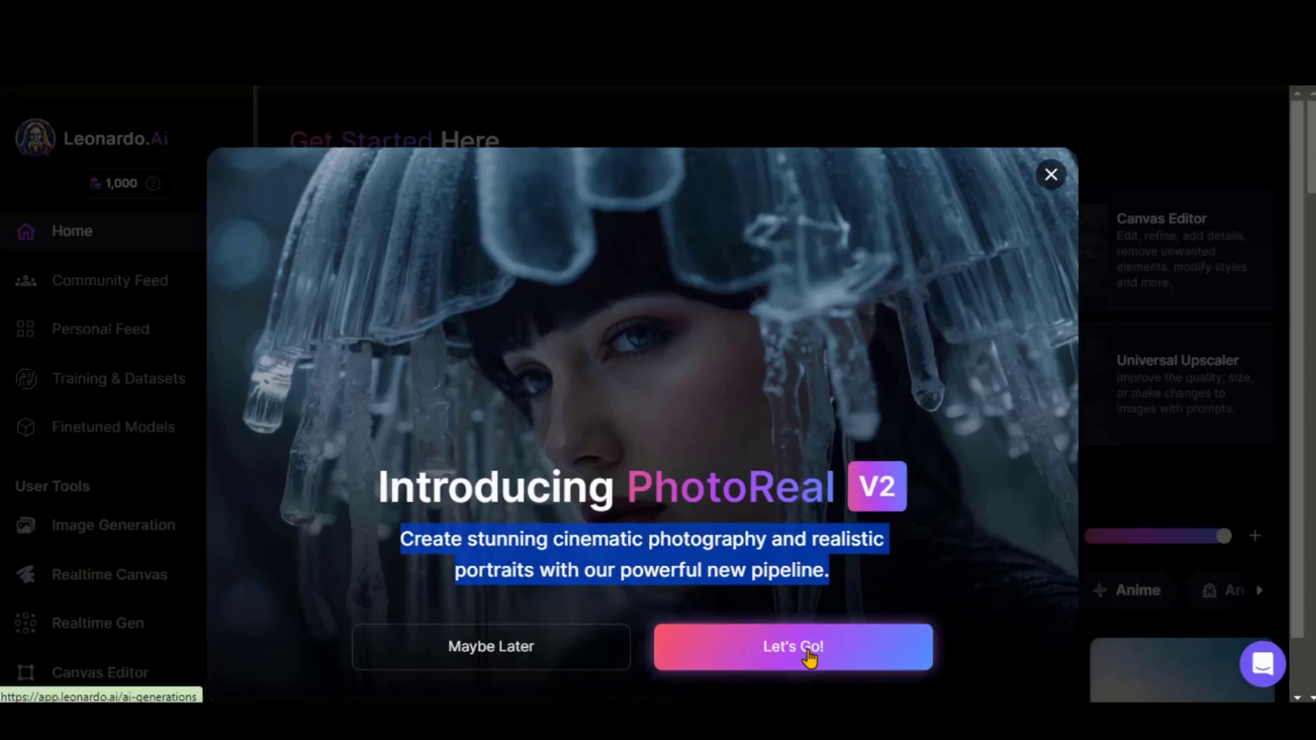
Replace the prompt with the elderly-gentleman park bench text, keep Cinematic style, and generate
left_click(807, 659)
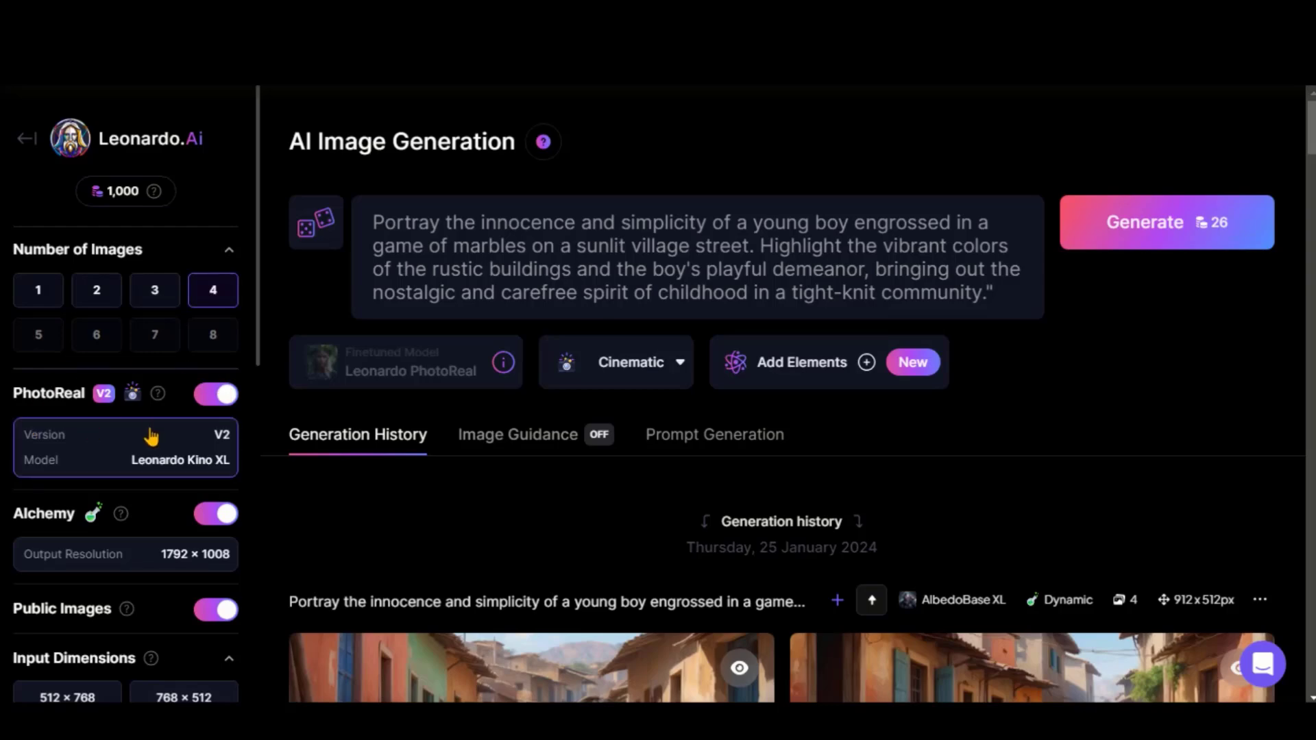
left_click_drag(993, 291, 353, 220)
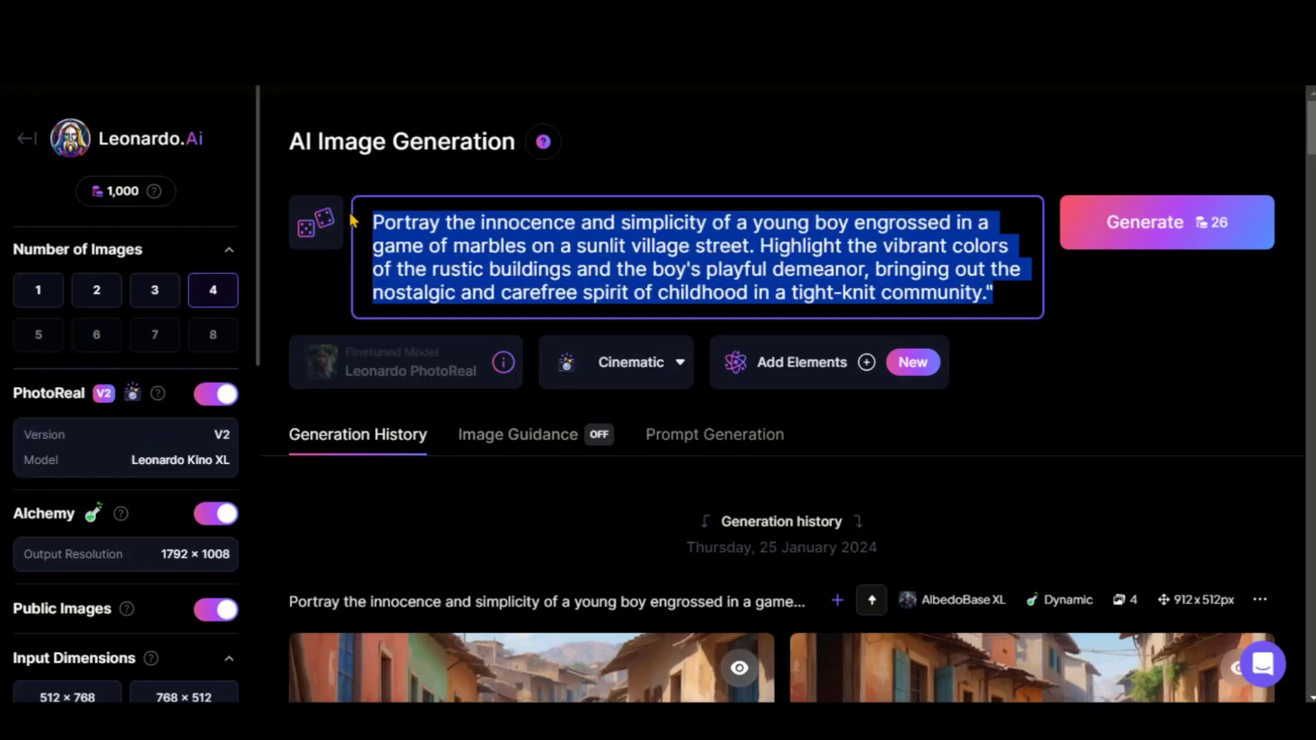
type("An elderly gentleman sits on a weathered bench in a quiet park, his face etched with a lifetime of stories. The warm afternoon light gently illuminates his wrinkles, while the soft breeze rustles the leaves around him, creating a serene atmosphere.")
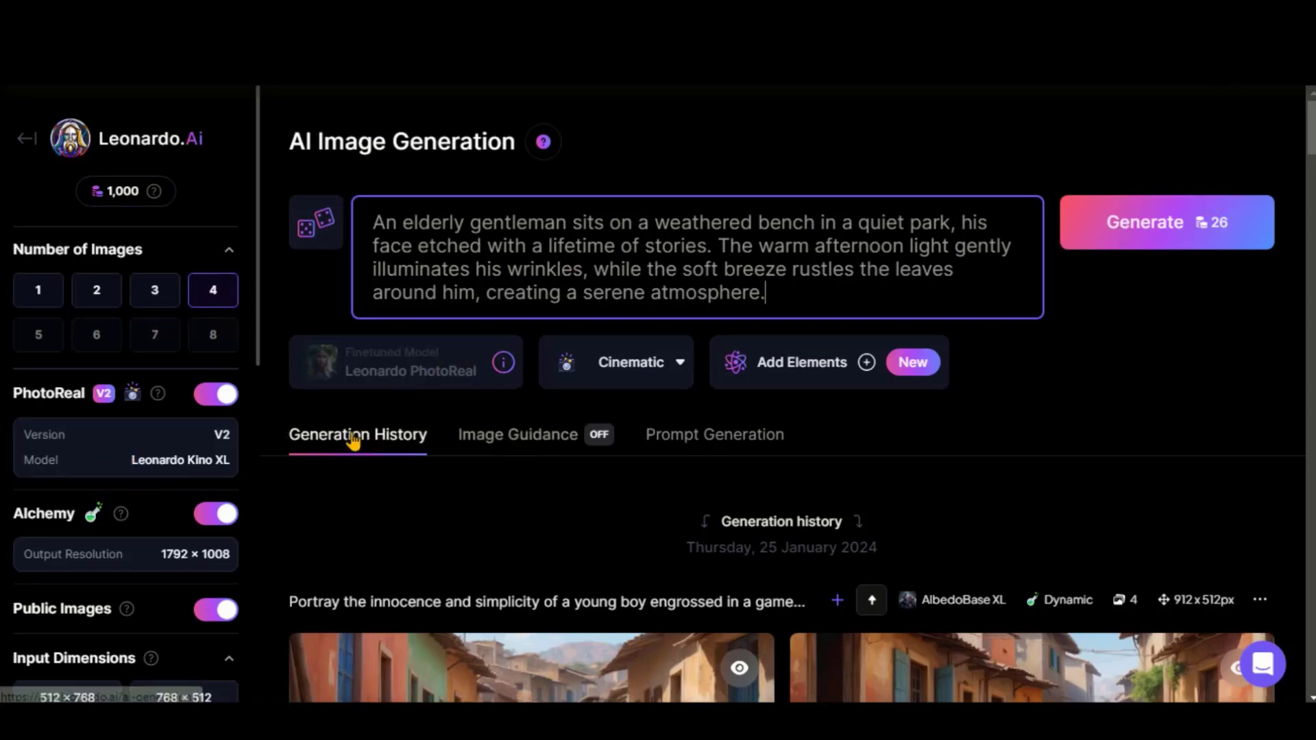
left_click(679, 367)
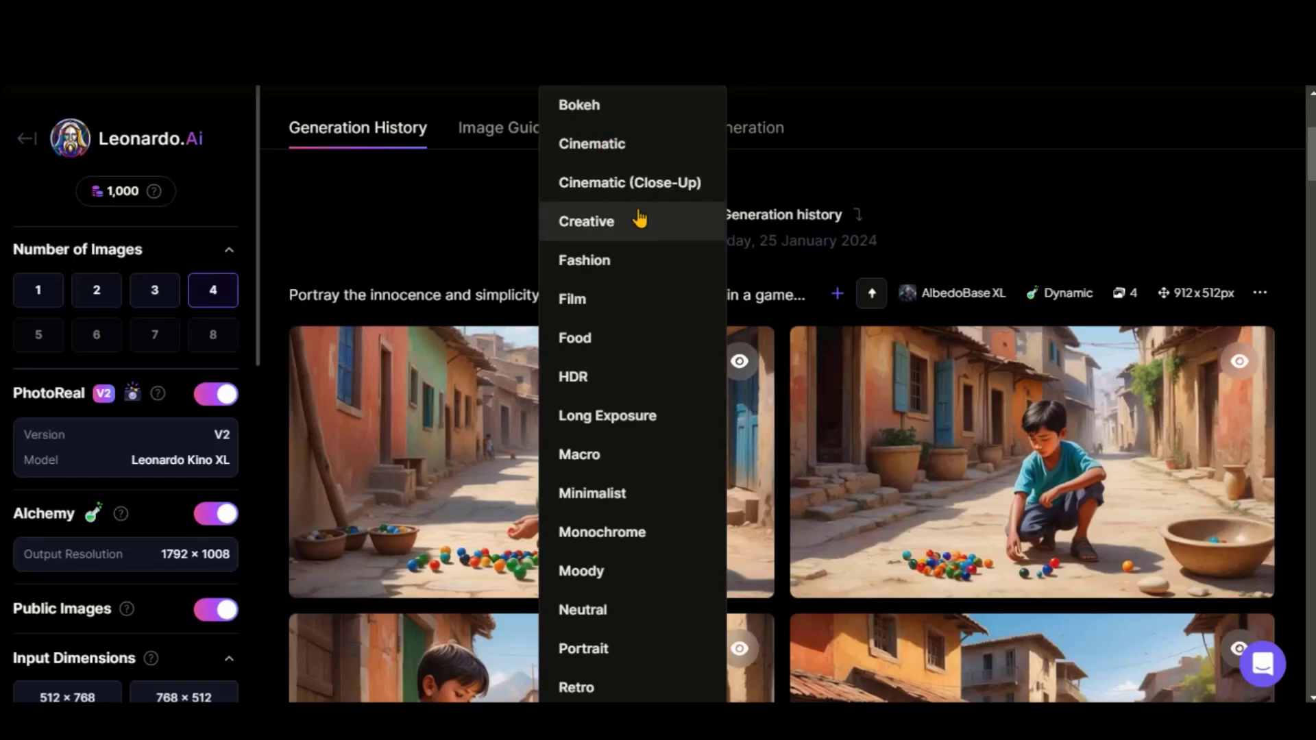
scroll(625, 461, "down", 1)
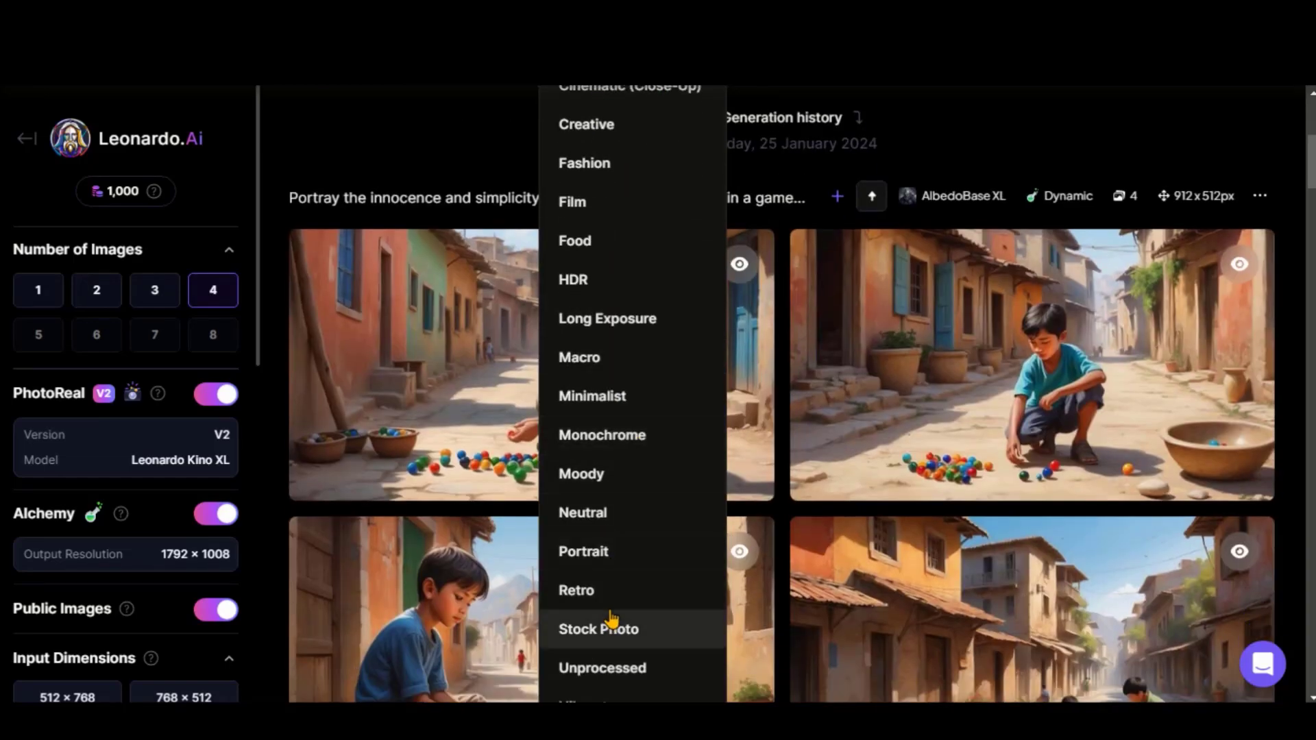
scroll(612, 623, "down", 1)
scroll(581, 560, "up", 1)
scroll(609, 502, "up", 2)
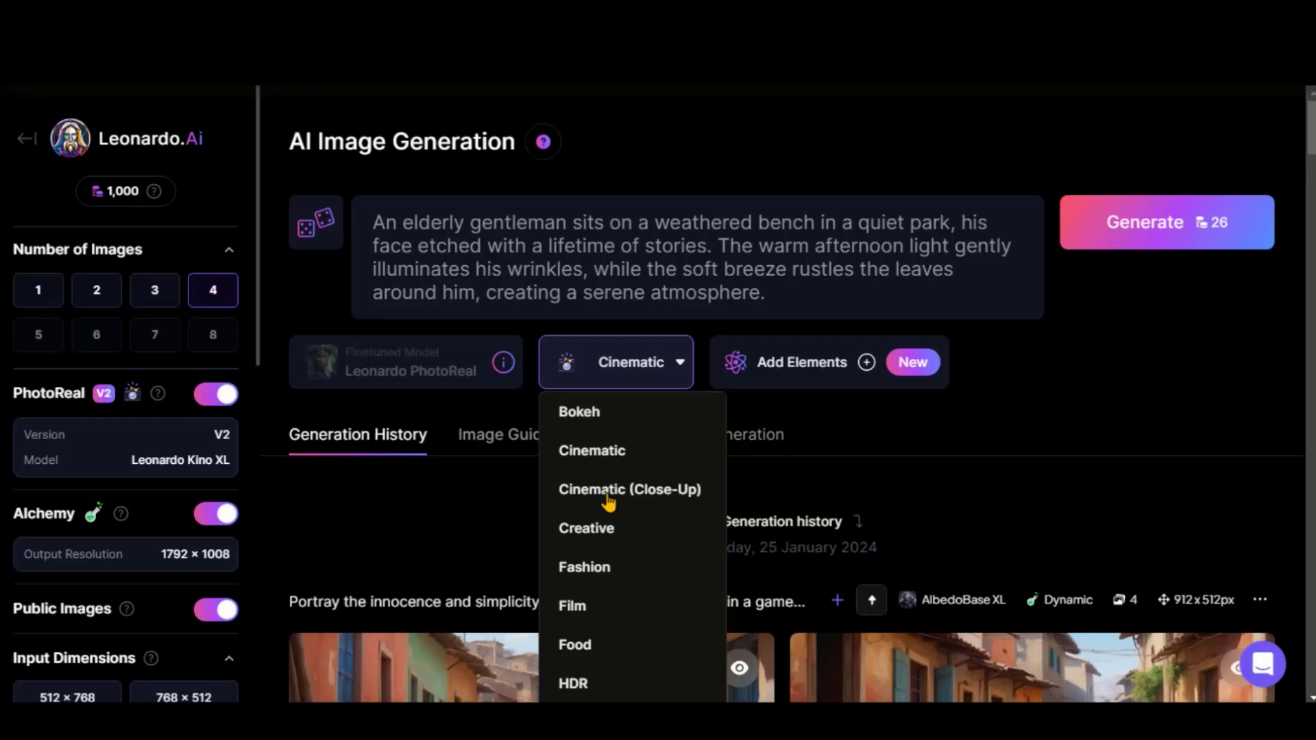
left_click(629, 374)
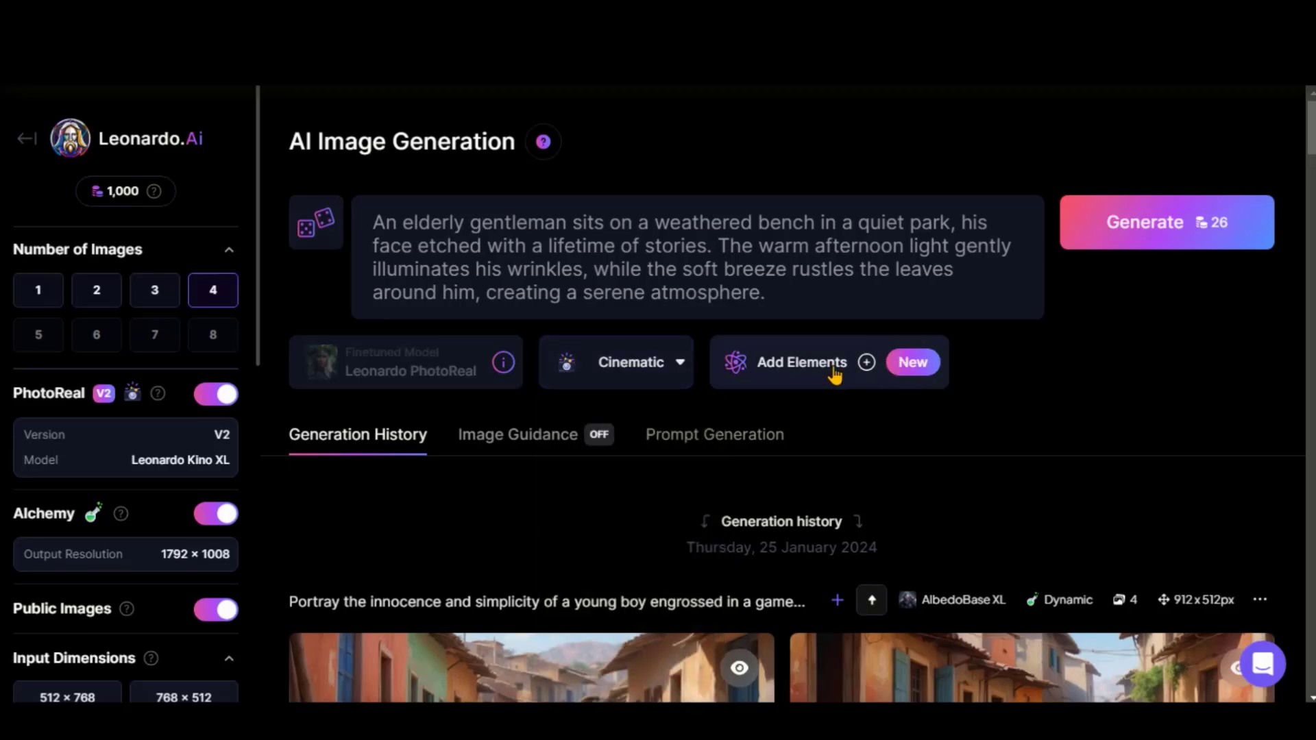
scroll(211, 432, "down", 2)
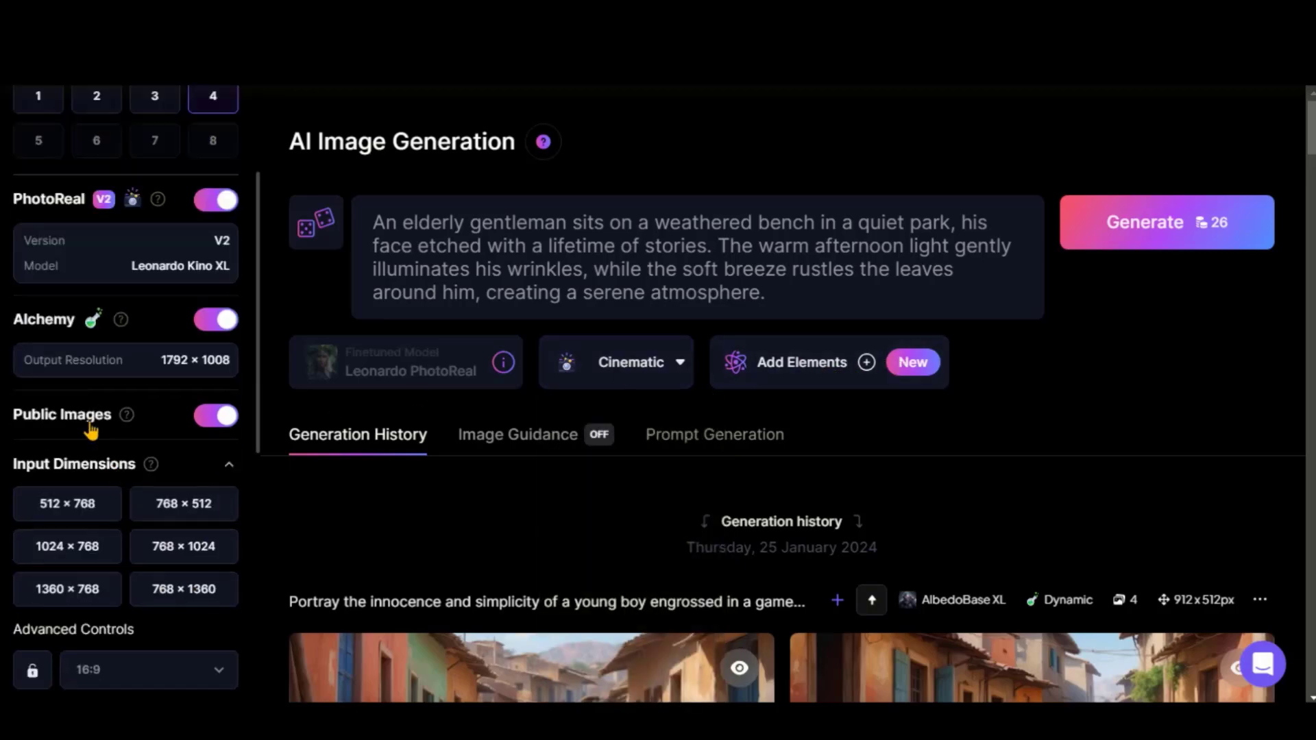
scroll(185, 391, "down", 3)
scroll(157, 309, "down", 1)
scroll(156, 296, "down", 2)
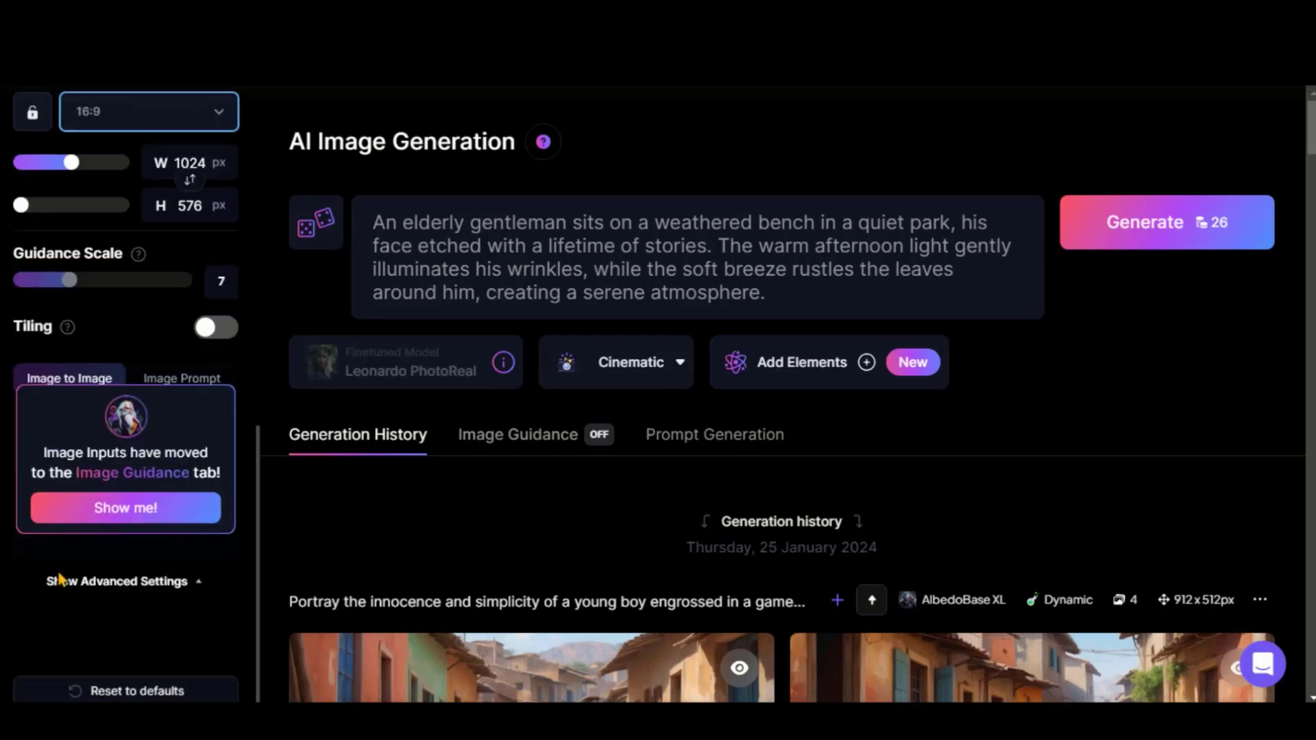
scroll(157, 309, "up", 3)
left_click(1147, 239)
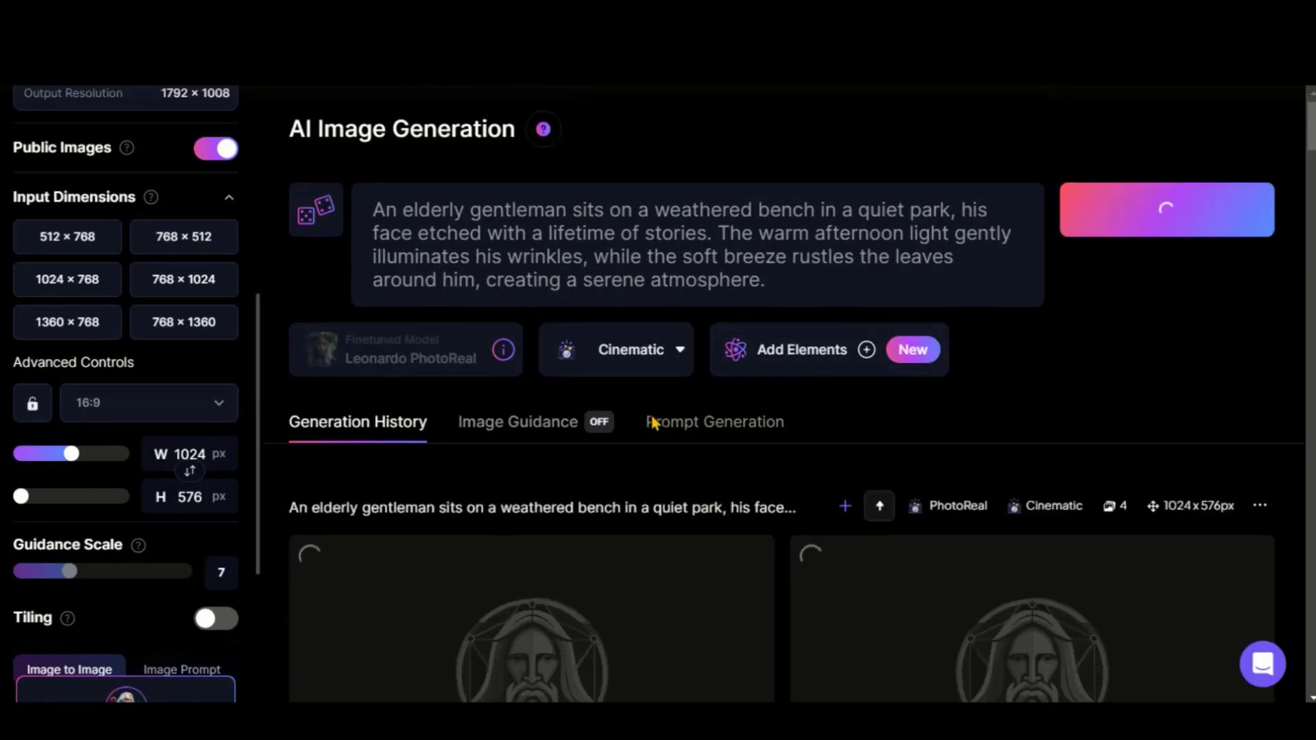
scroll(673, 276, "down", 3)
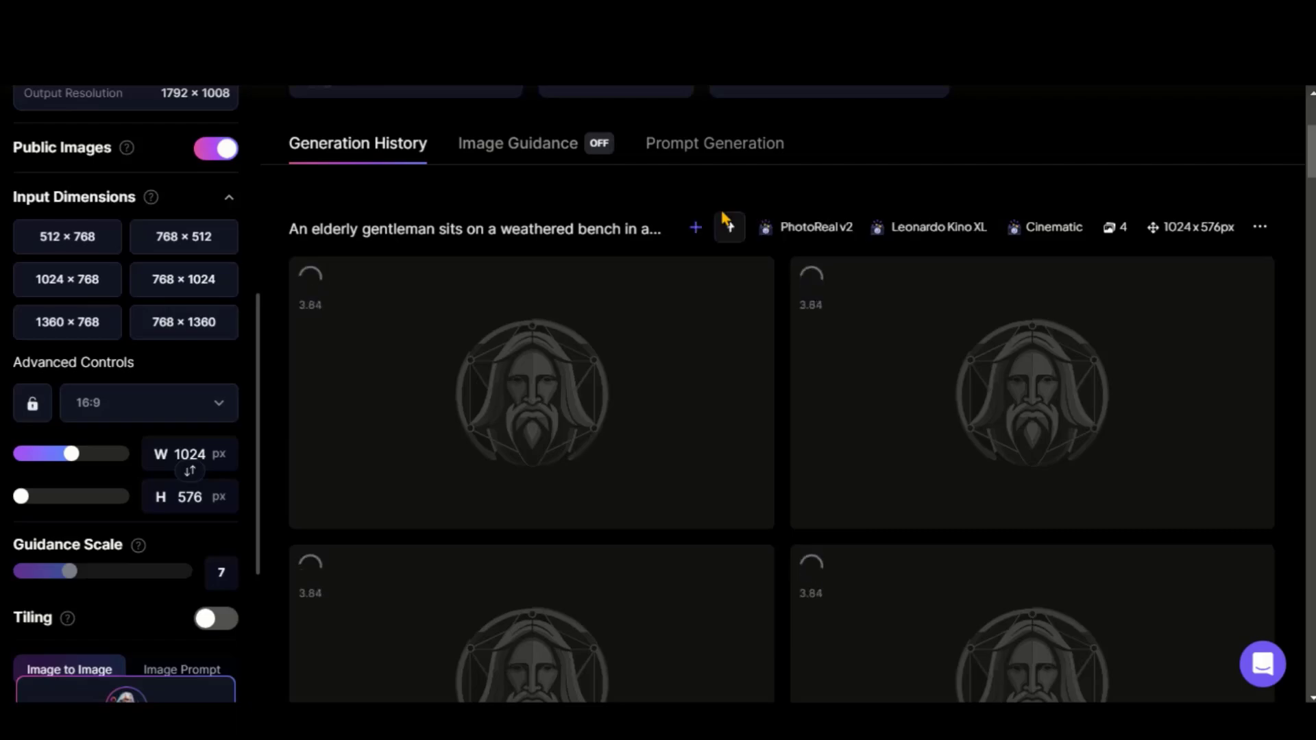
scroll(597, 417, "down", 1)
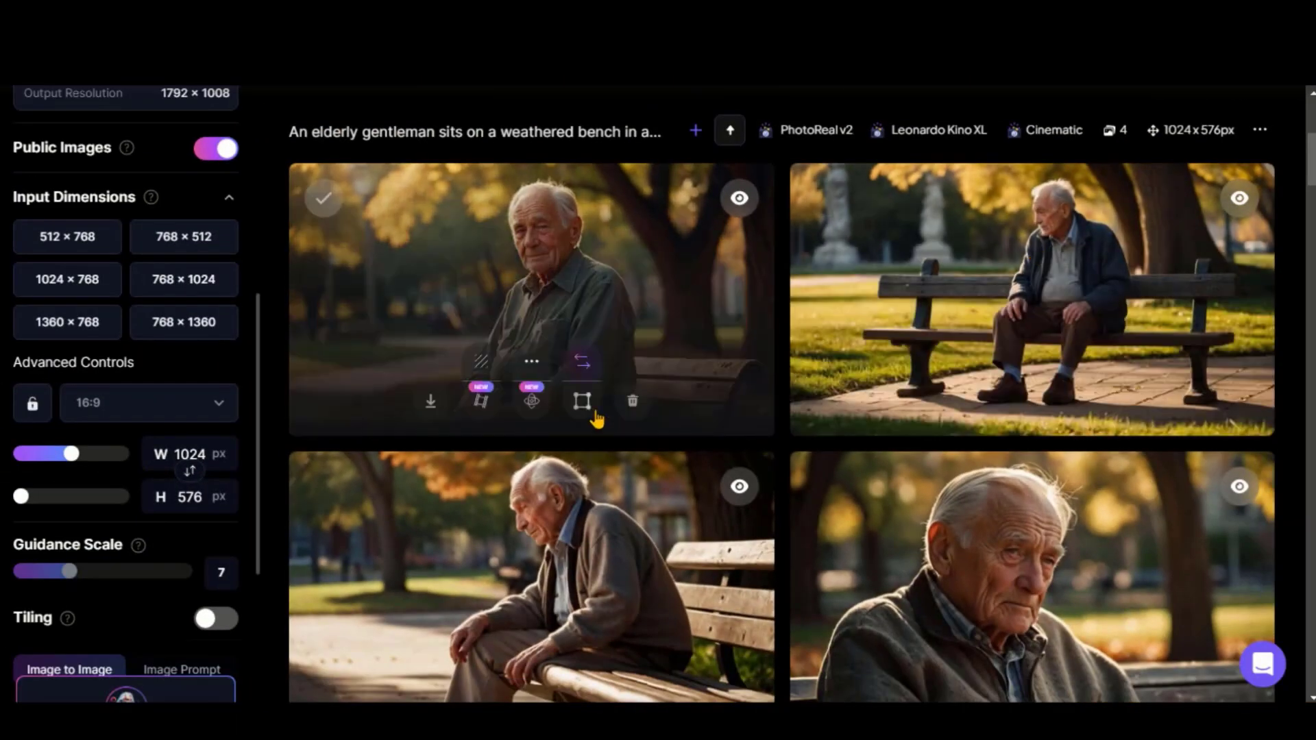
scroll(596, 416, "down", 2)
scroll(998, 500, "up", 3)
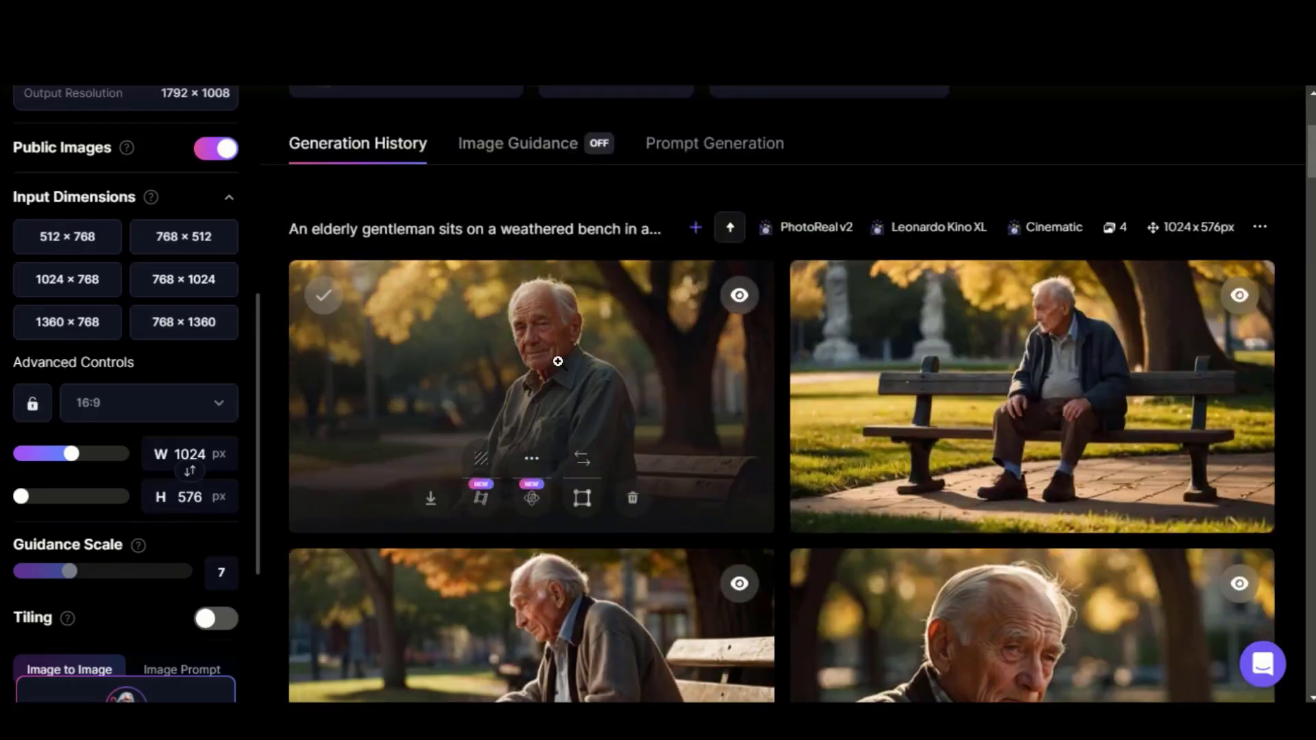
View the first elderly-gentleman image full size, then the next one
left_click(557, 360)
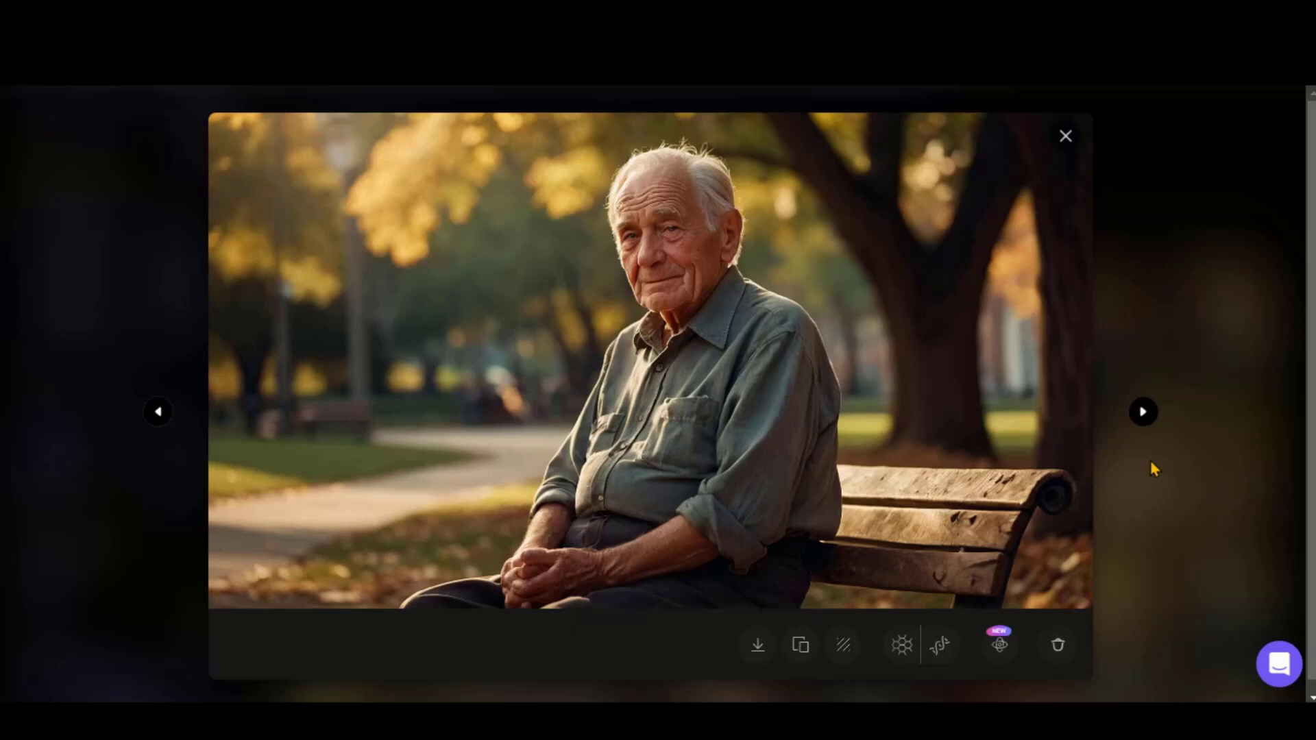
left_click(1143, 412)
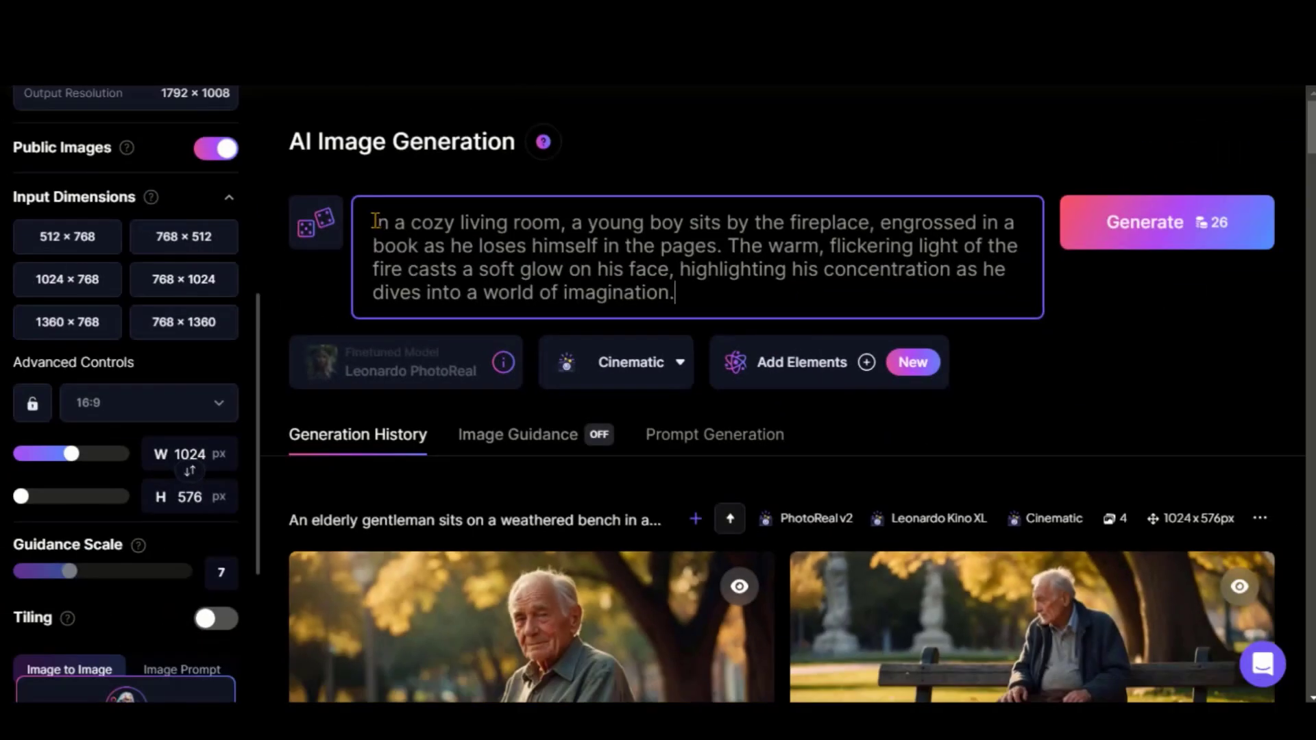
Generate the fireplace prompt in Cinematic (Close-Up) style and browse the results full size
left_click_drag(570, 222, 756, 223)
left_click(395, 247)
left_click_drag(374, 246, 722, 245)
left_click(757, 291)
triple_click(635, 270)
left_click(631, 362)
scroll(648, 371, "down", 3)
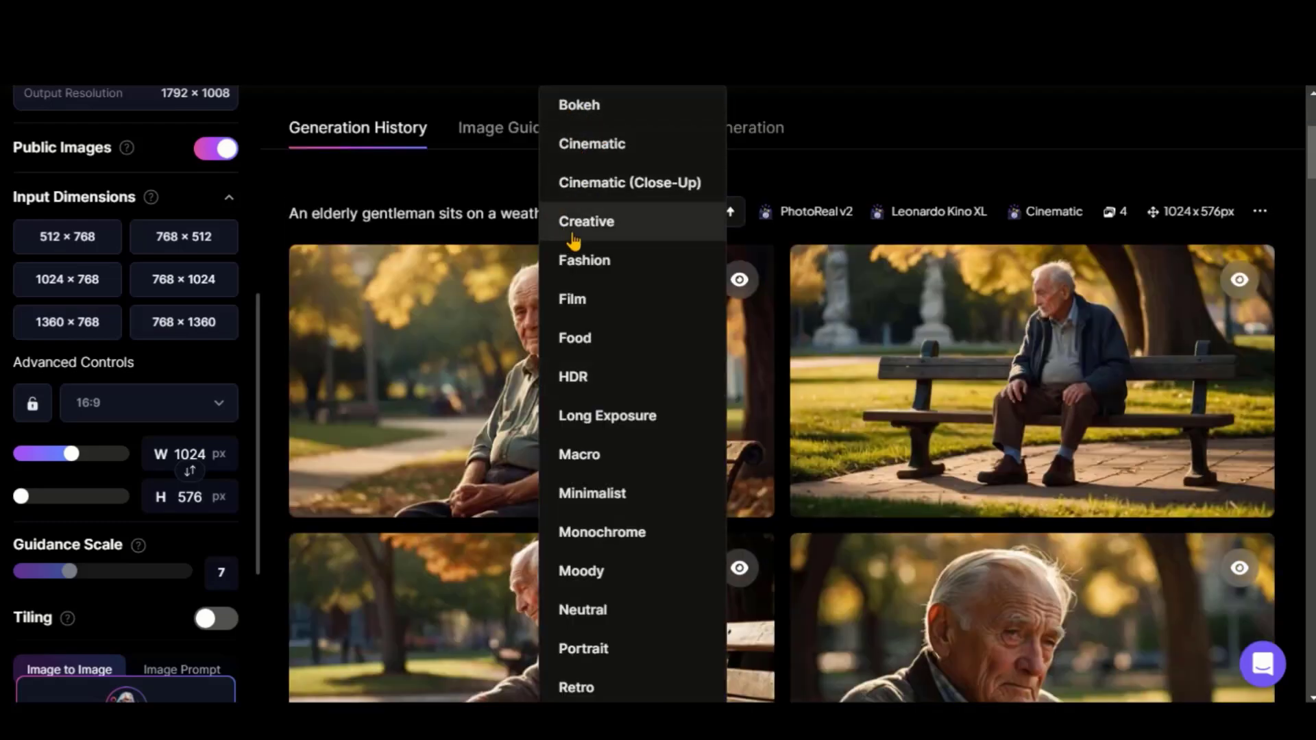
scroll(621, 514, "down", 1)
scroll(625, 587, "down", 1)
scroll(617, 463, "up", 2)
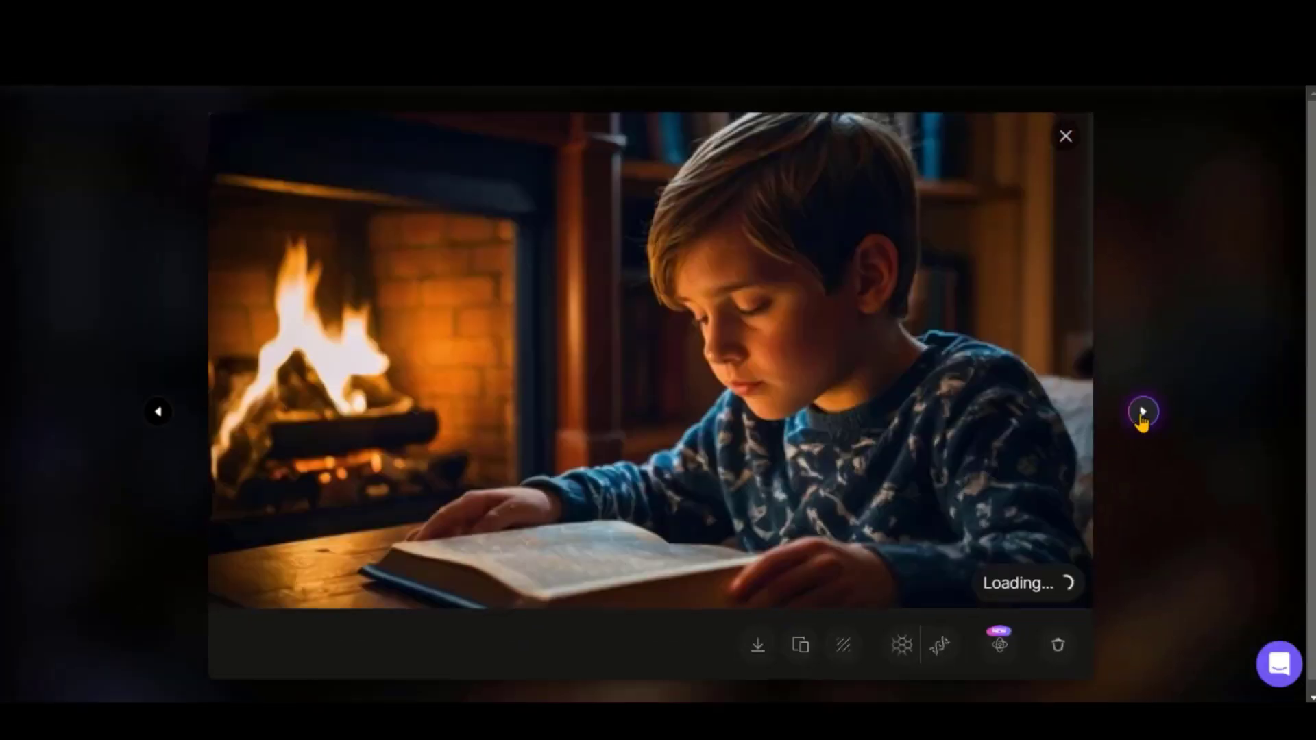
left_click(1141, 412)
left_click(1142, 411)
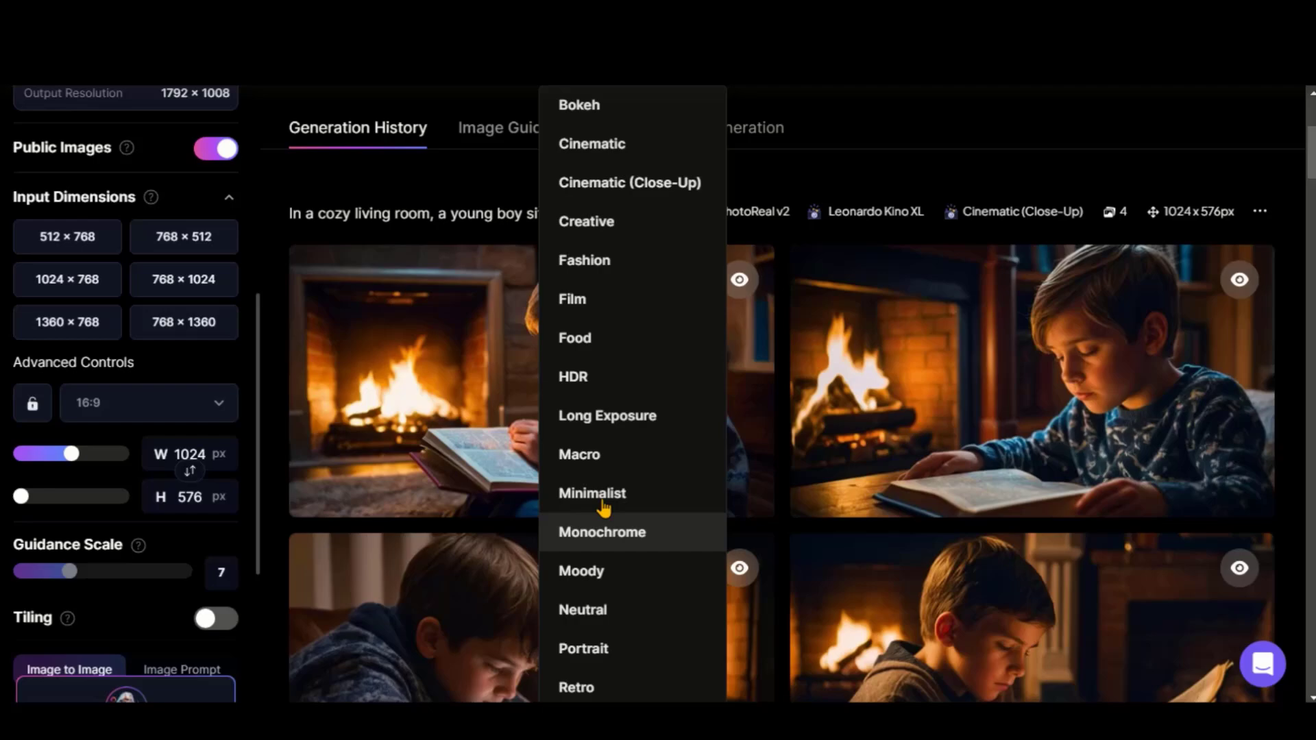
scroll(564, 555, "down", 1)
scroll(565, 555, "down", 3)
Generate the fireplace images in Vibrant style and browse each result full size
left_click(576, 505)
scroll(618, 411, "up", 3)
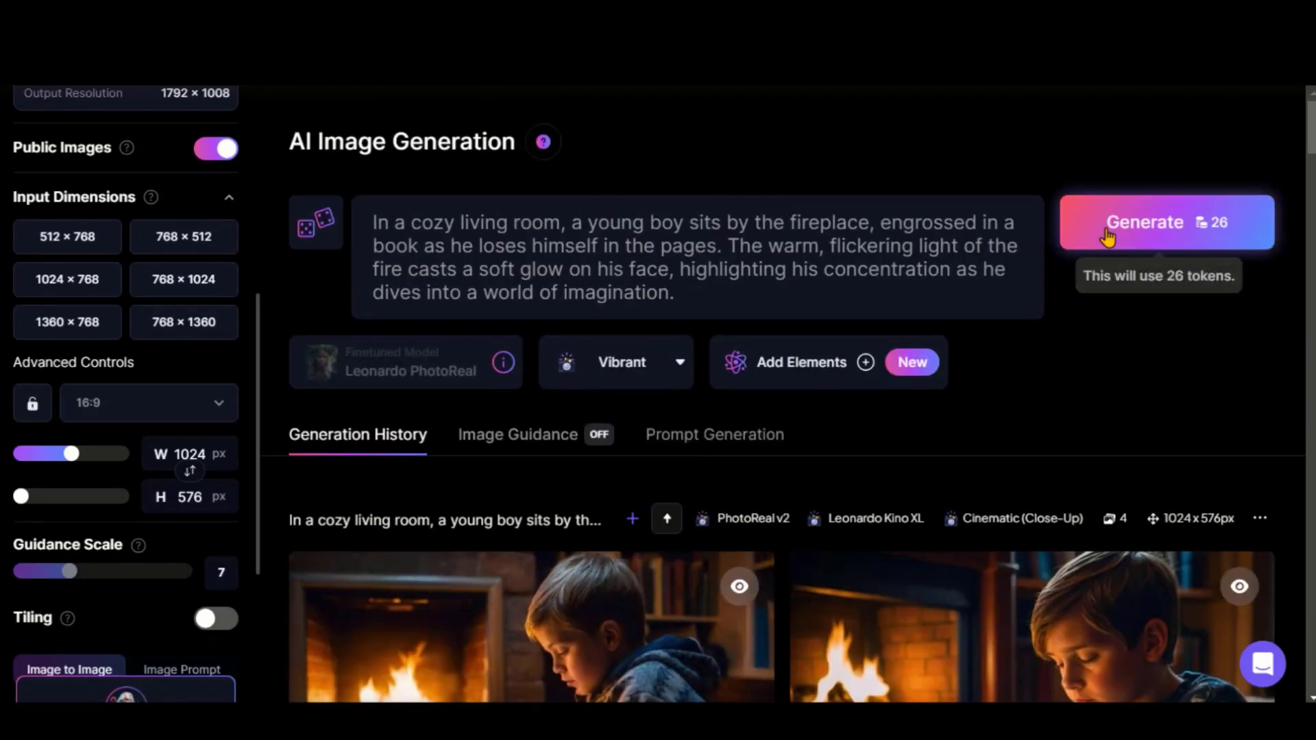
left_click(1166, 222)
left_click(555, 296)
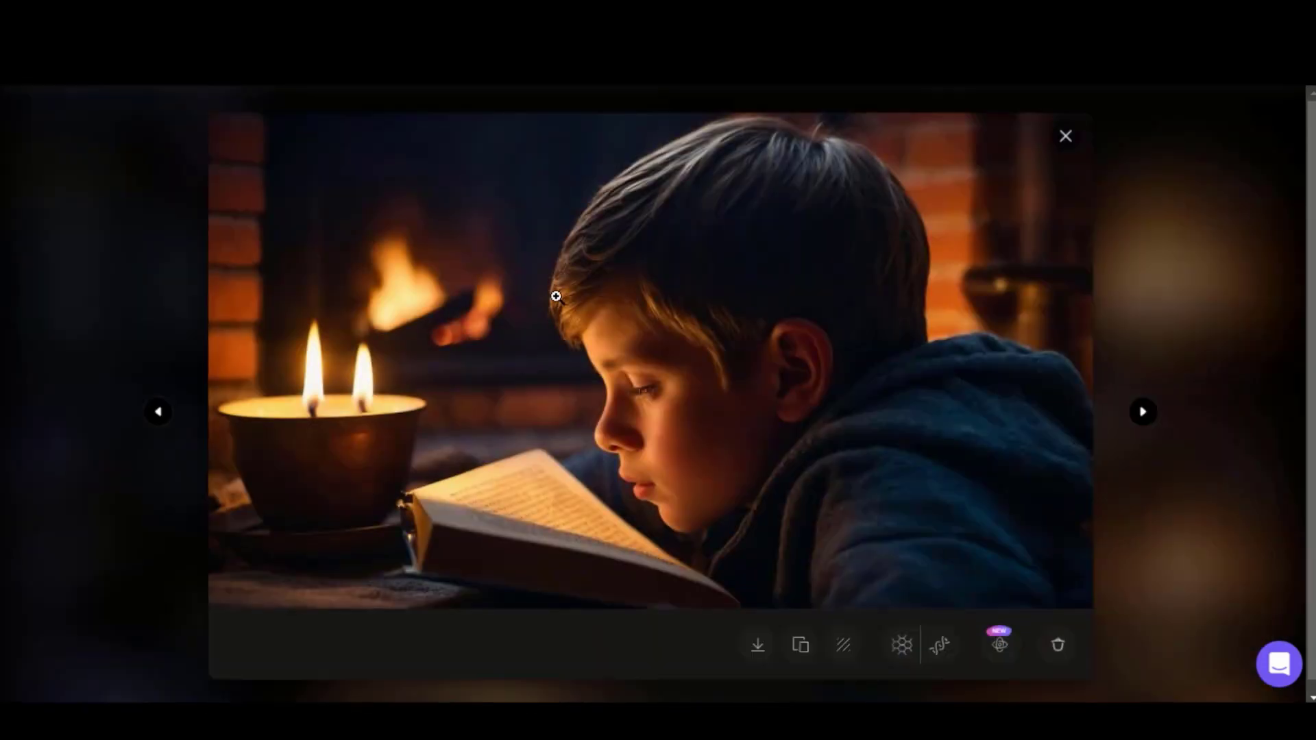
left_click(1143, 413)
left_click(1142, 412)
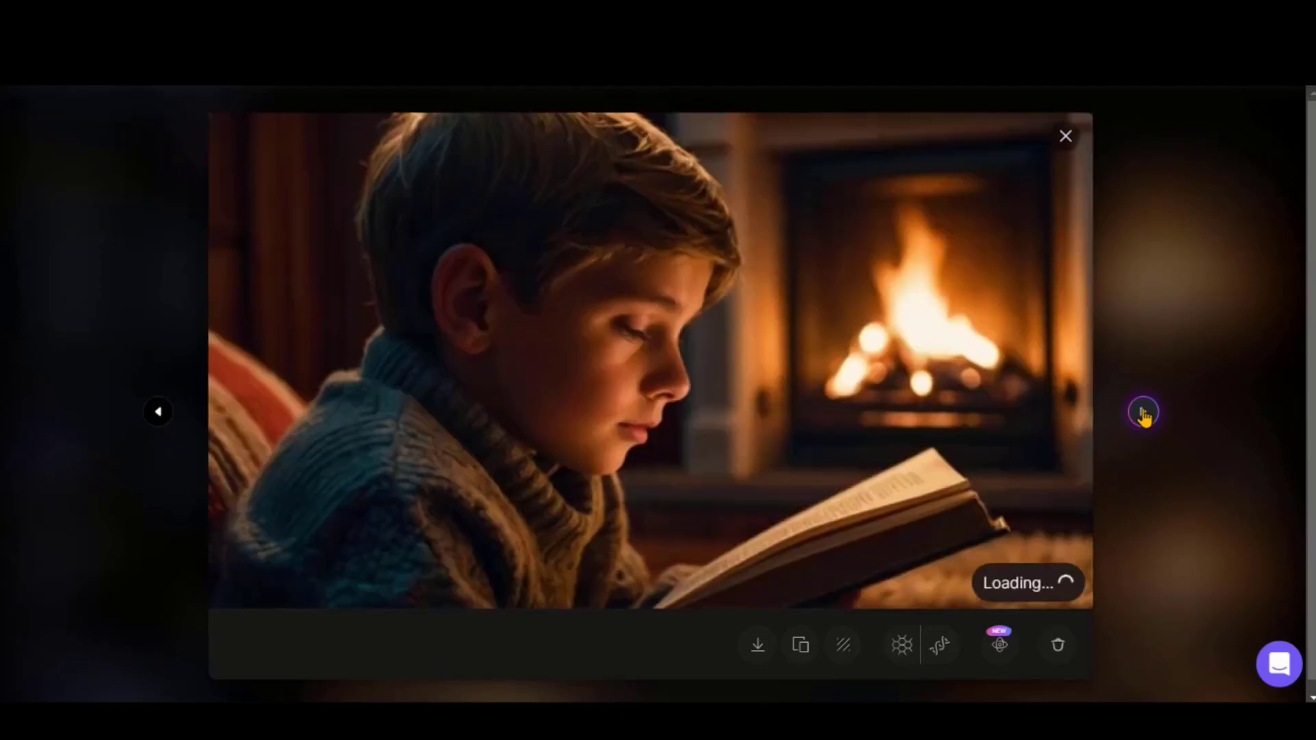
left_click(1143, 412)
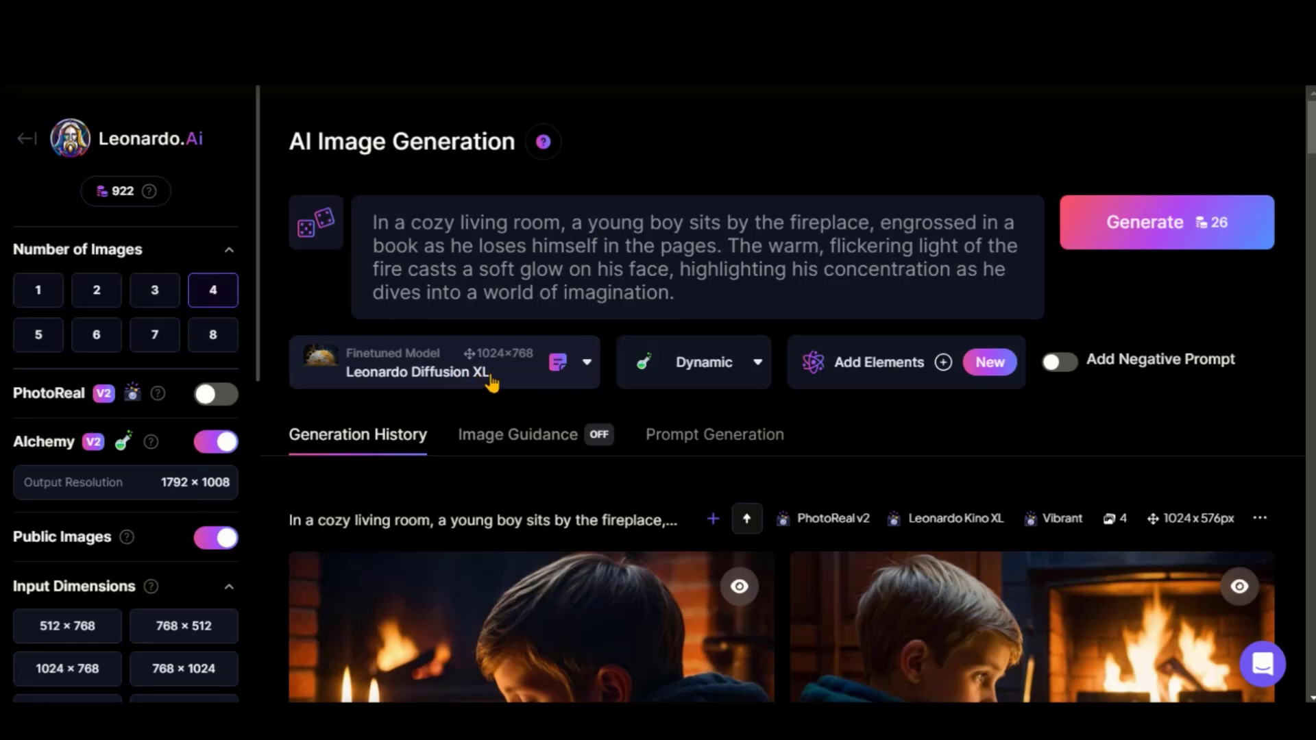
Keep Leonardo Diffusion XL, change style from Dynamic to Cinematic, generate, and review results
left_click(512, 380)
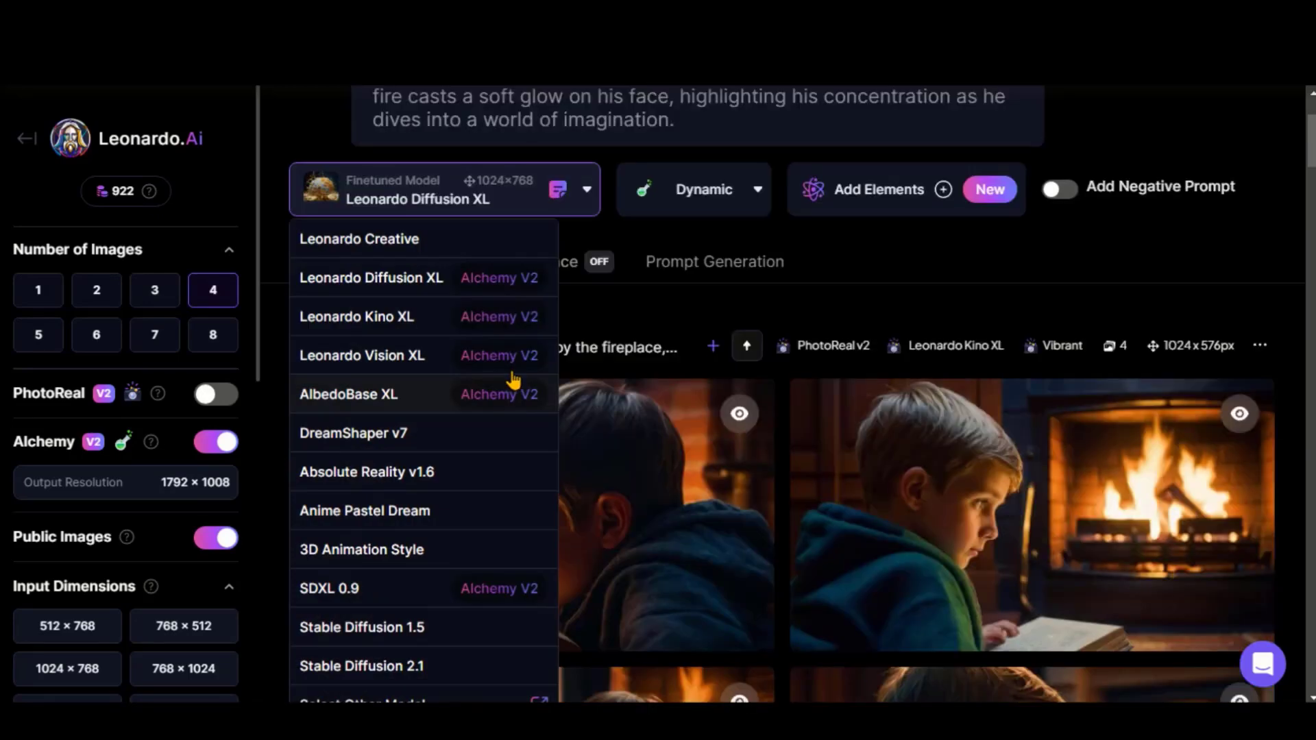
left_click(437, 203)
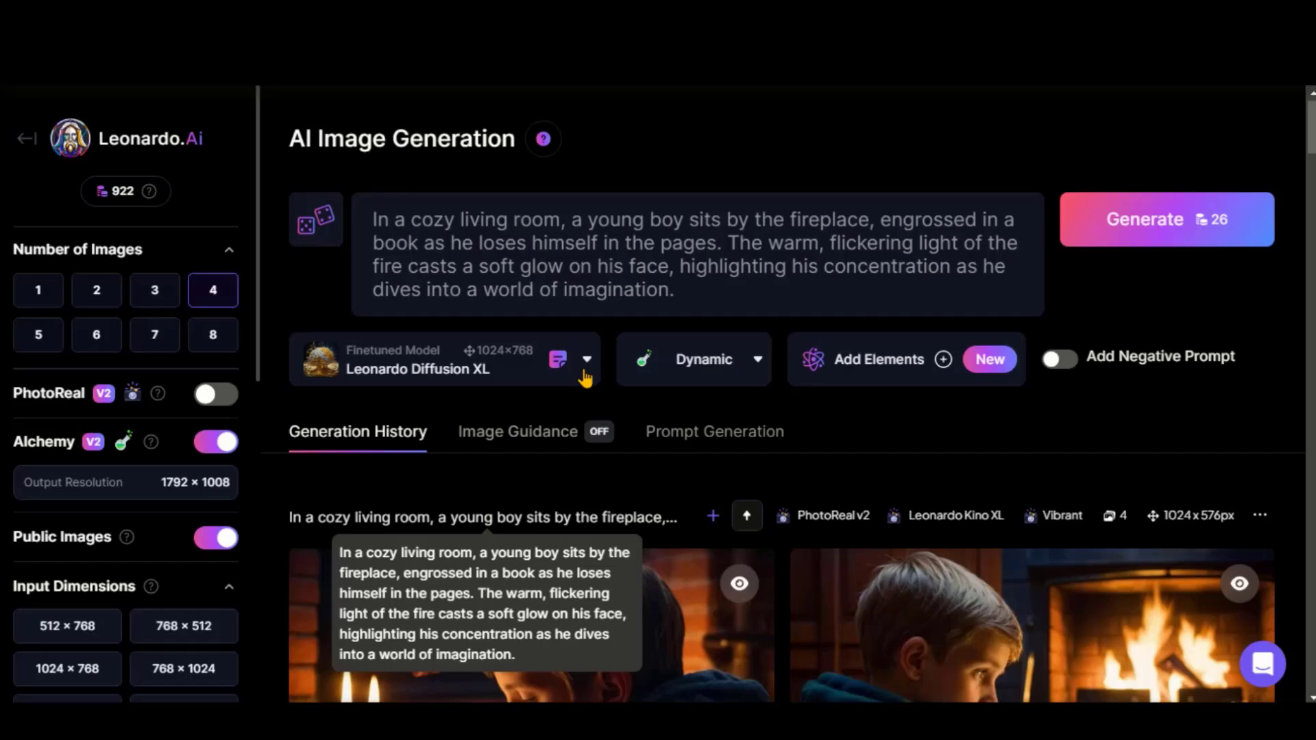
left_click(699, 190)
left_click(670, 242)
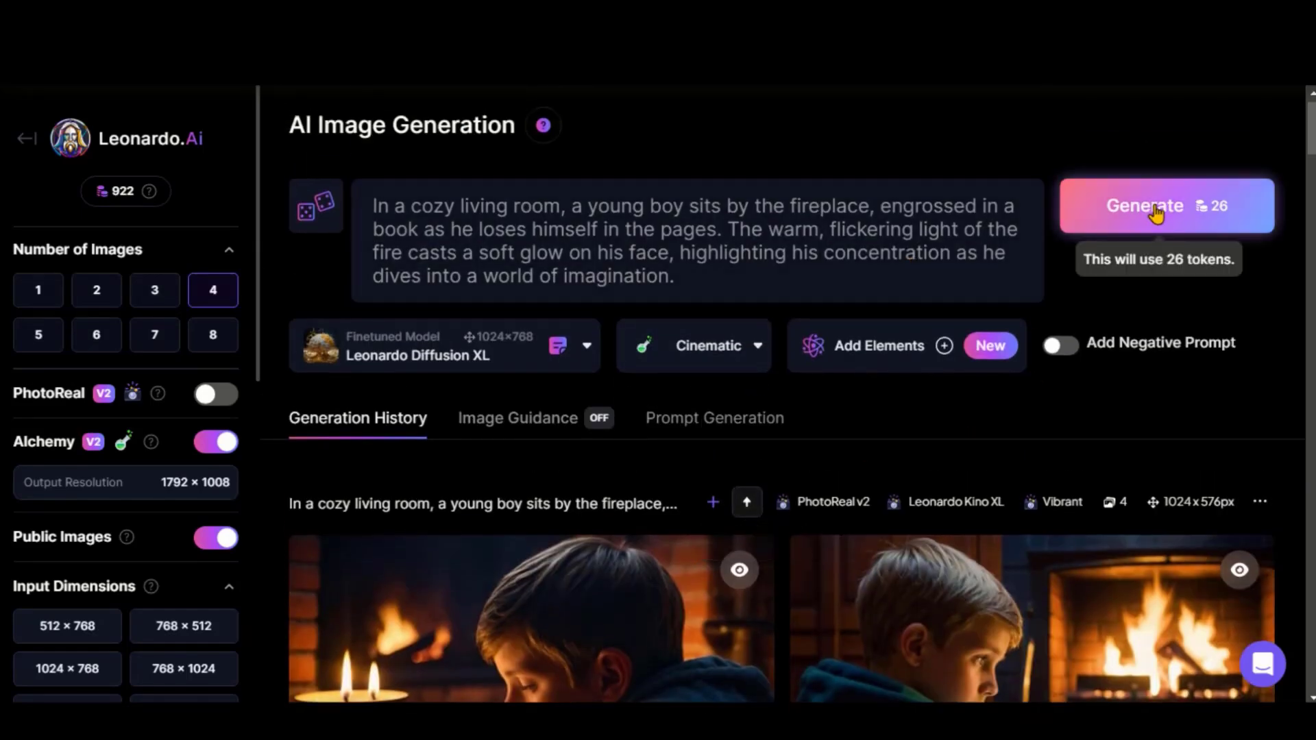
left_click(1157, 213)
scroll(675, 467, "down", 2)
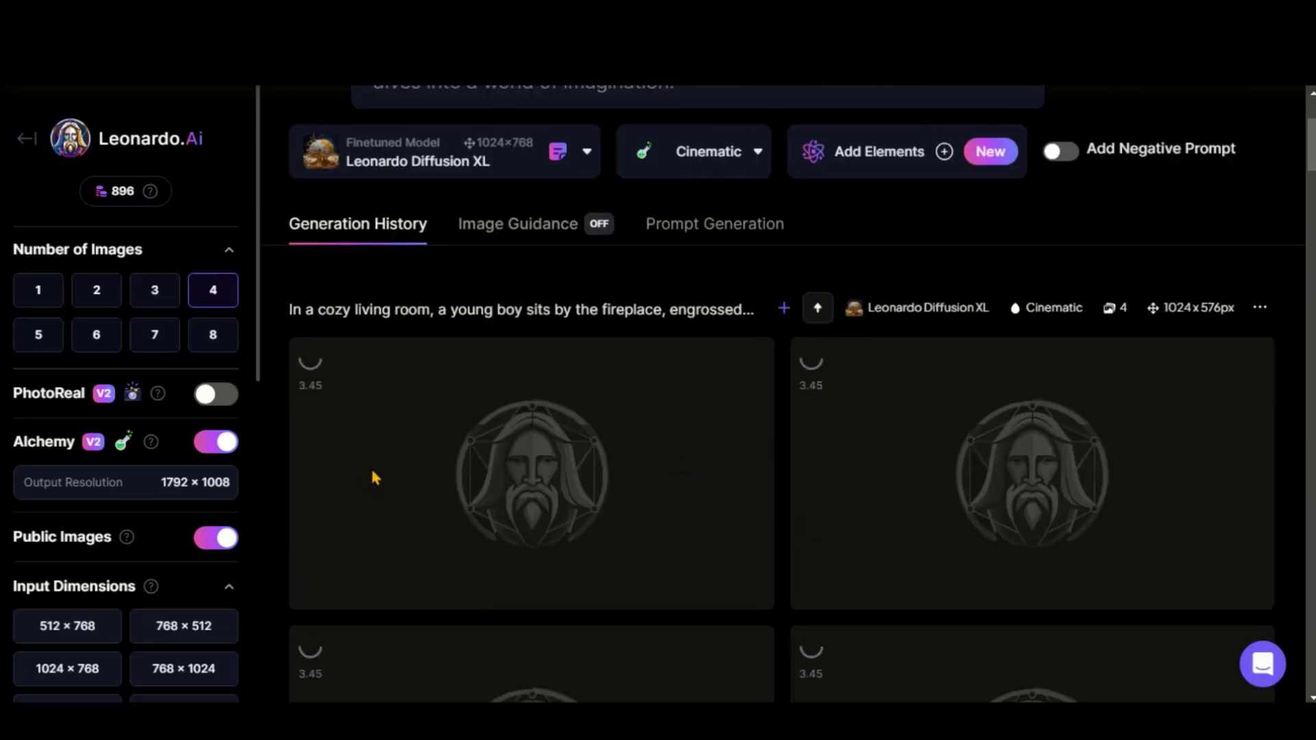
scroll(370, 466, "down", 2)
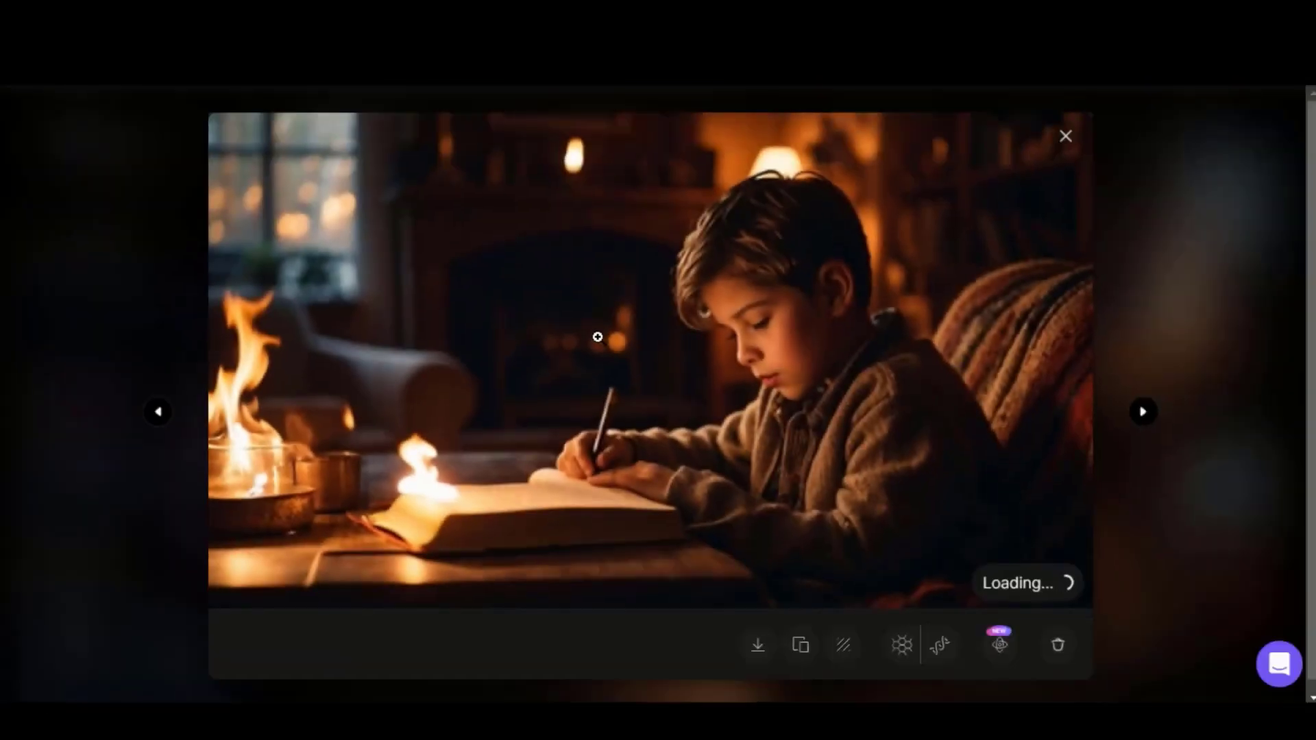
left_click(1142, 413)
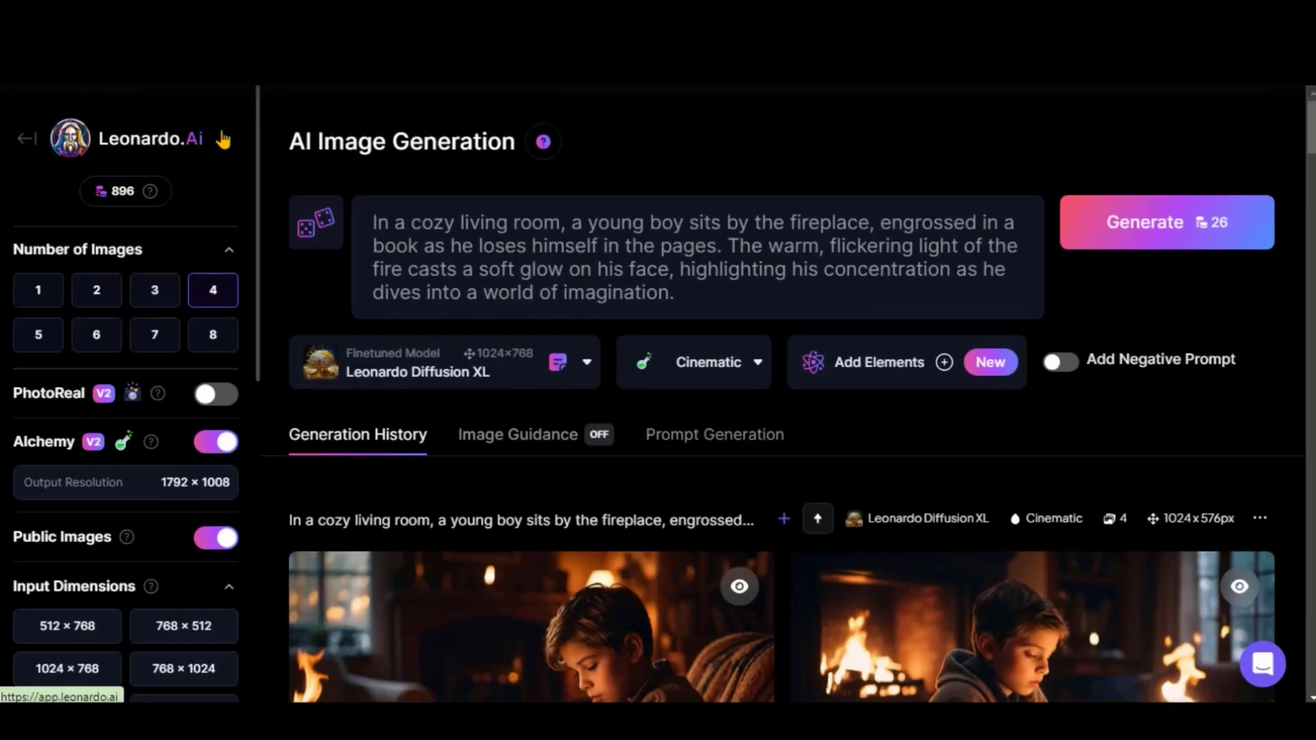
Open Universal Upscaler from the home page and read its introduction on detail, prompts, comparing
left_click(223, 138)
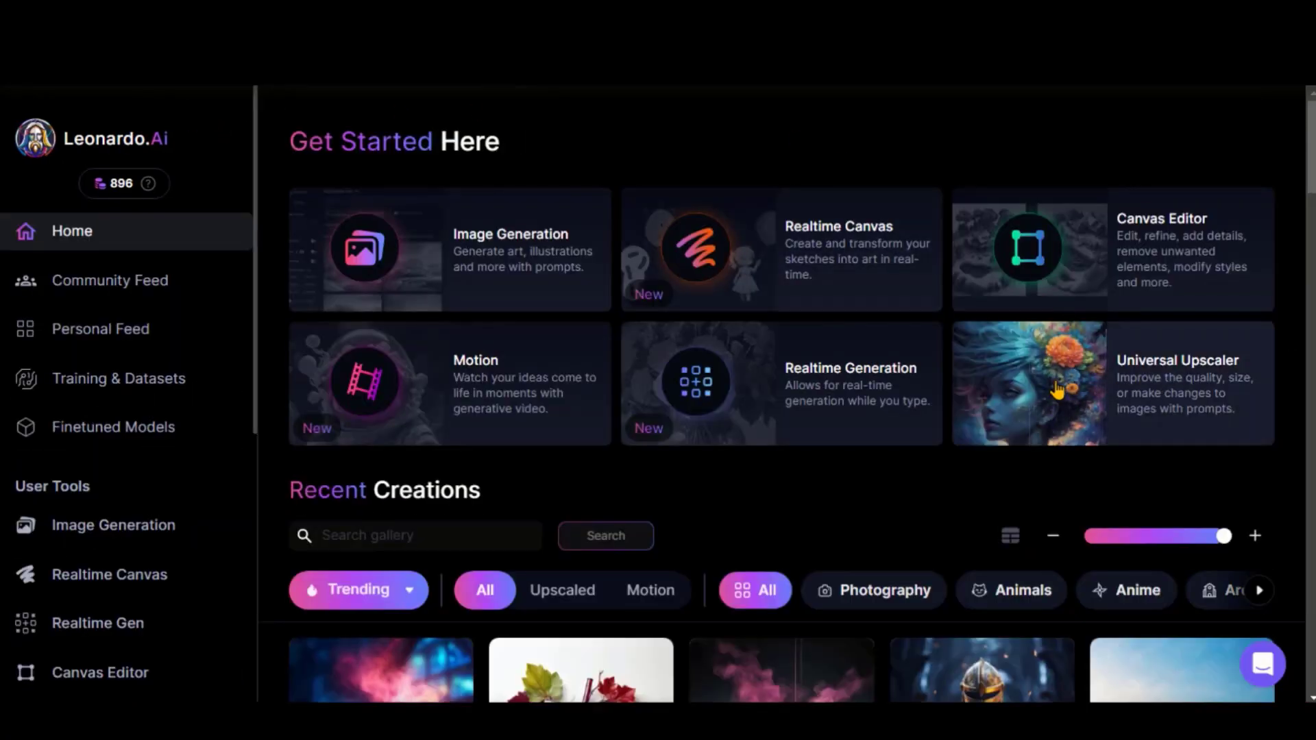
left_click(1057, 388)
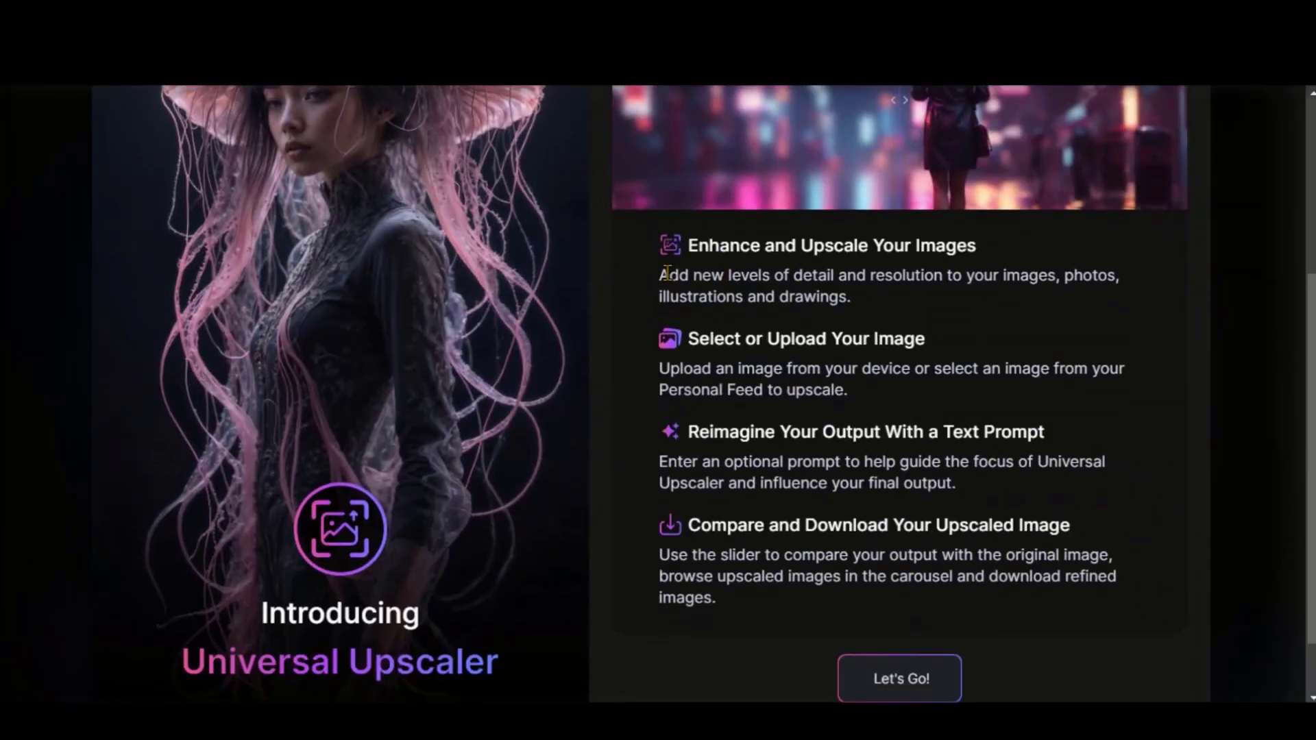
left_click_drag(666, 275, 995, 306)
left_click(662, 372)
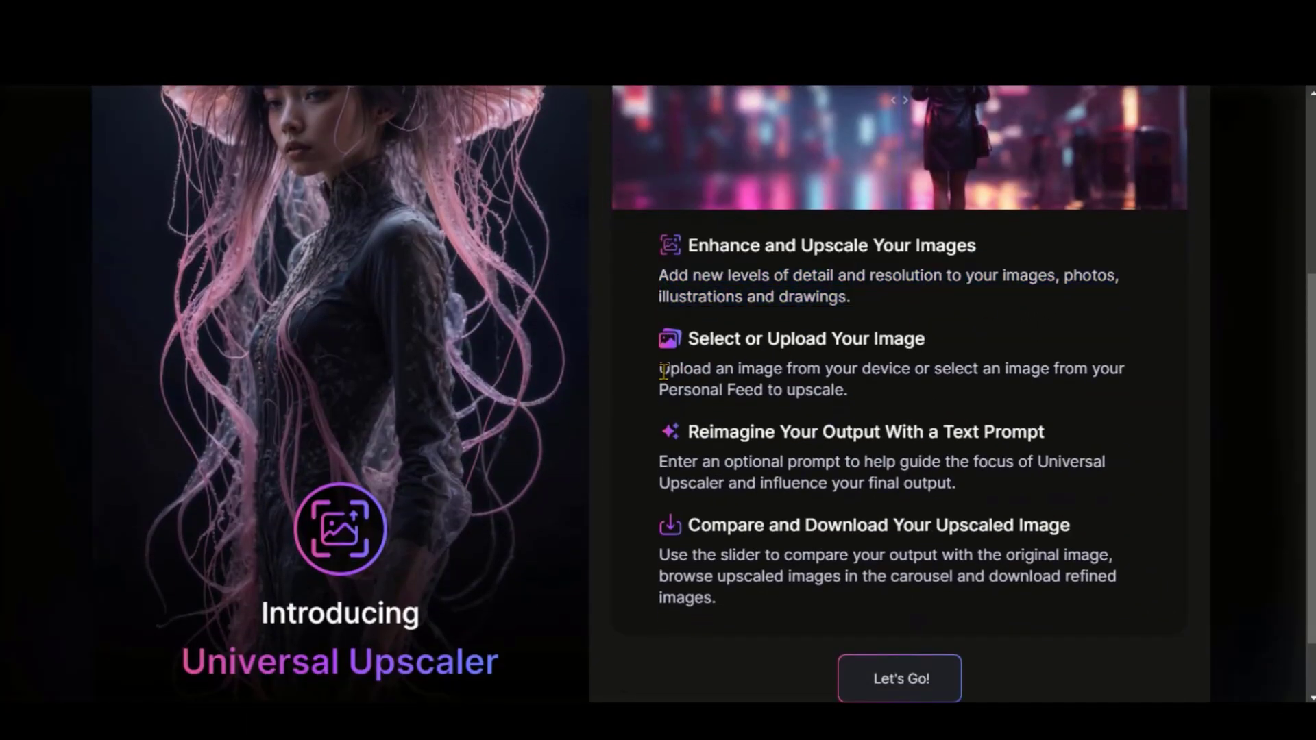
left_click_drag(663, 461, 975, 485)
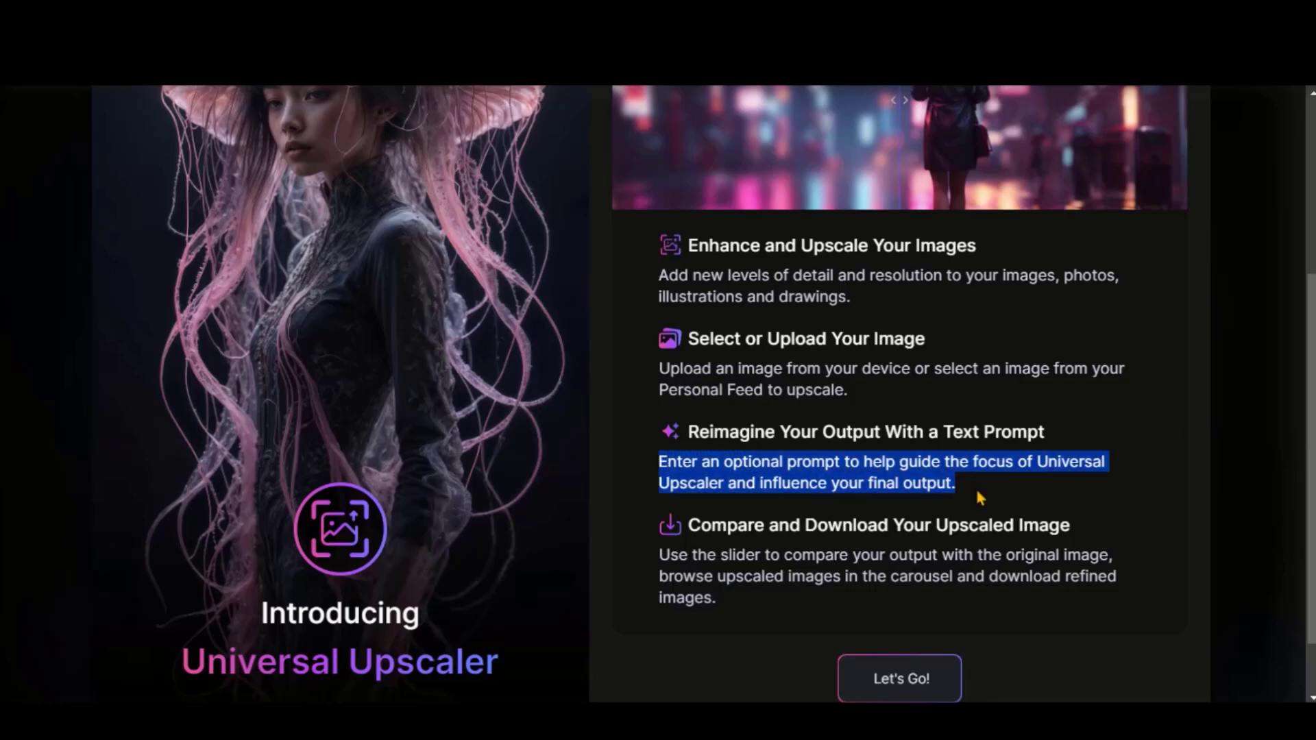
left_click_drag(687, 525, 770, 594)
left_click(736, 499)
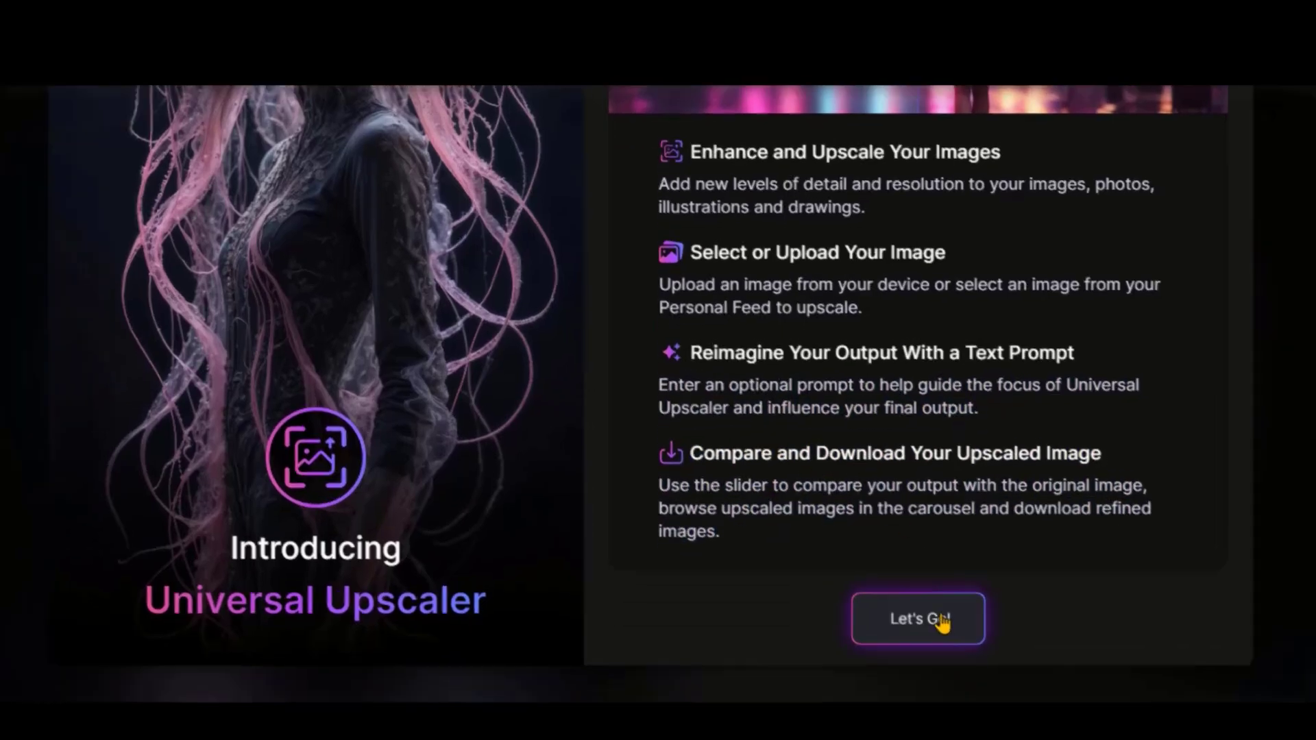
Choose the old man on the park bench image from Your Generations as source
left_click(900, 678)
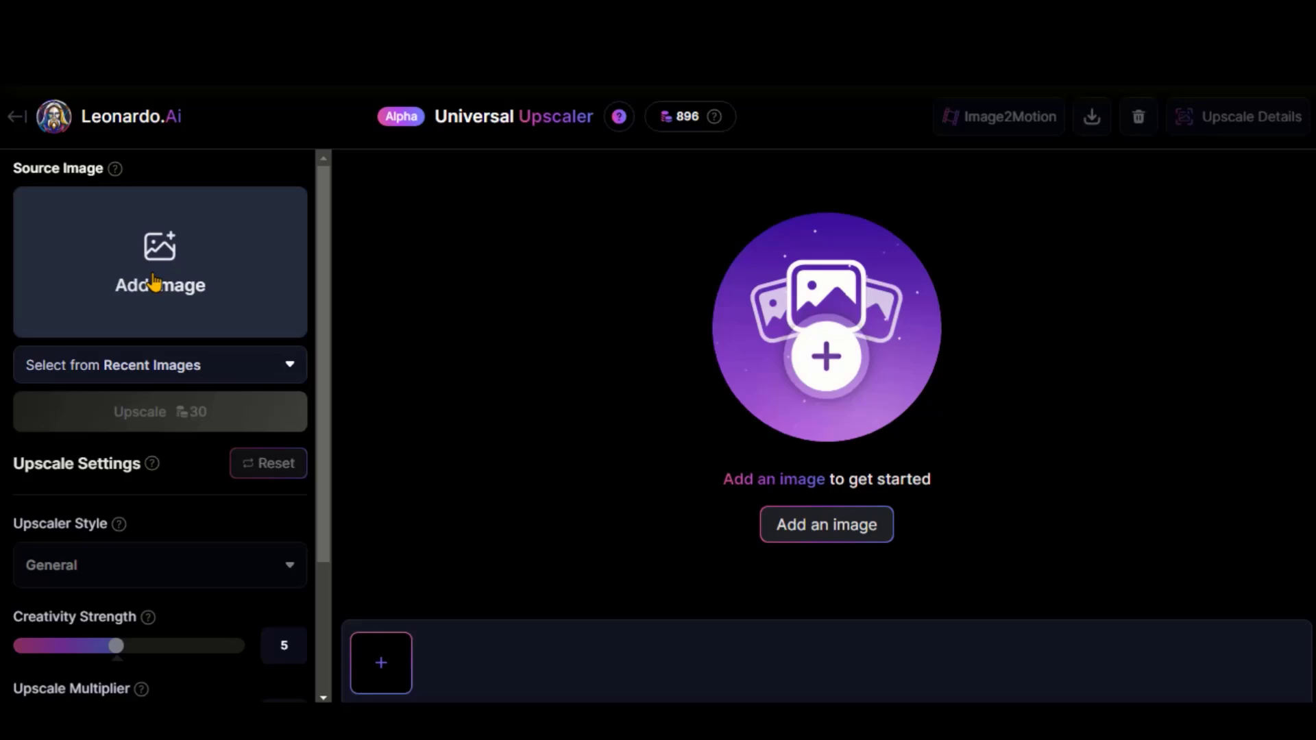
left_click(206, 370)
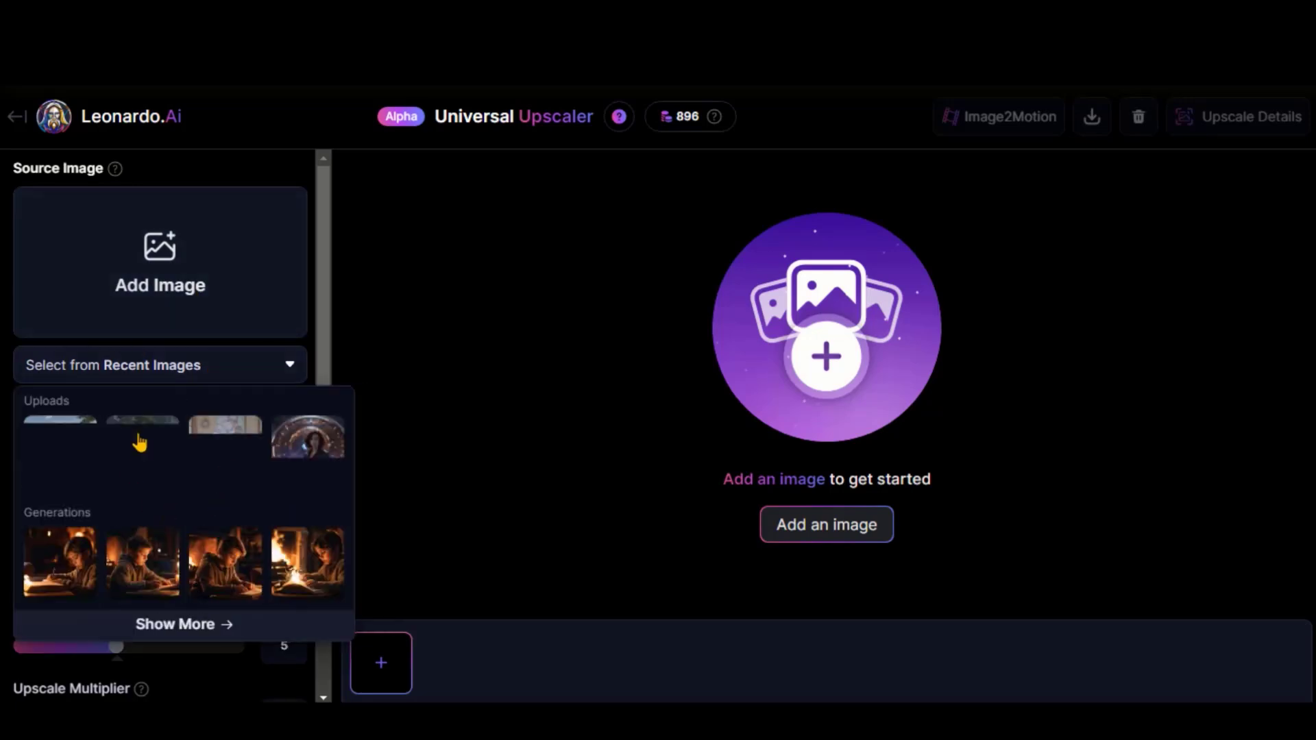
left_click(199, 625)
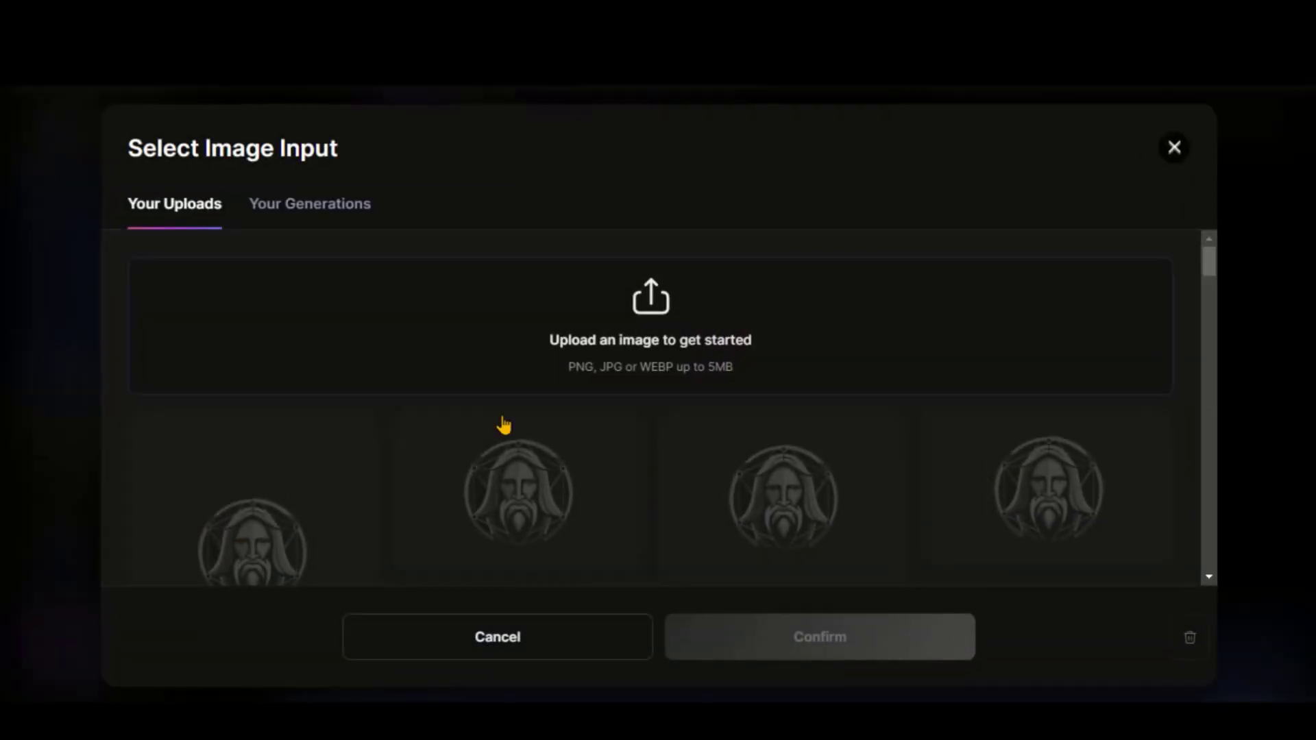
scroll(441, 385, "down", 2)
scroll(444, 388, "down", 3)
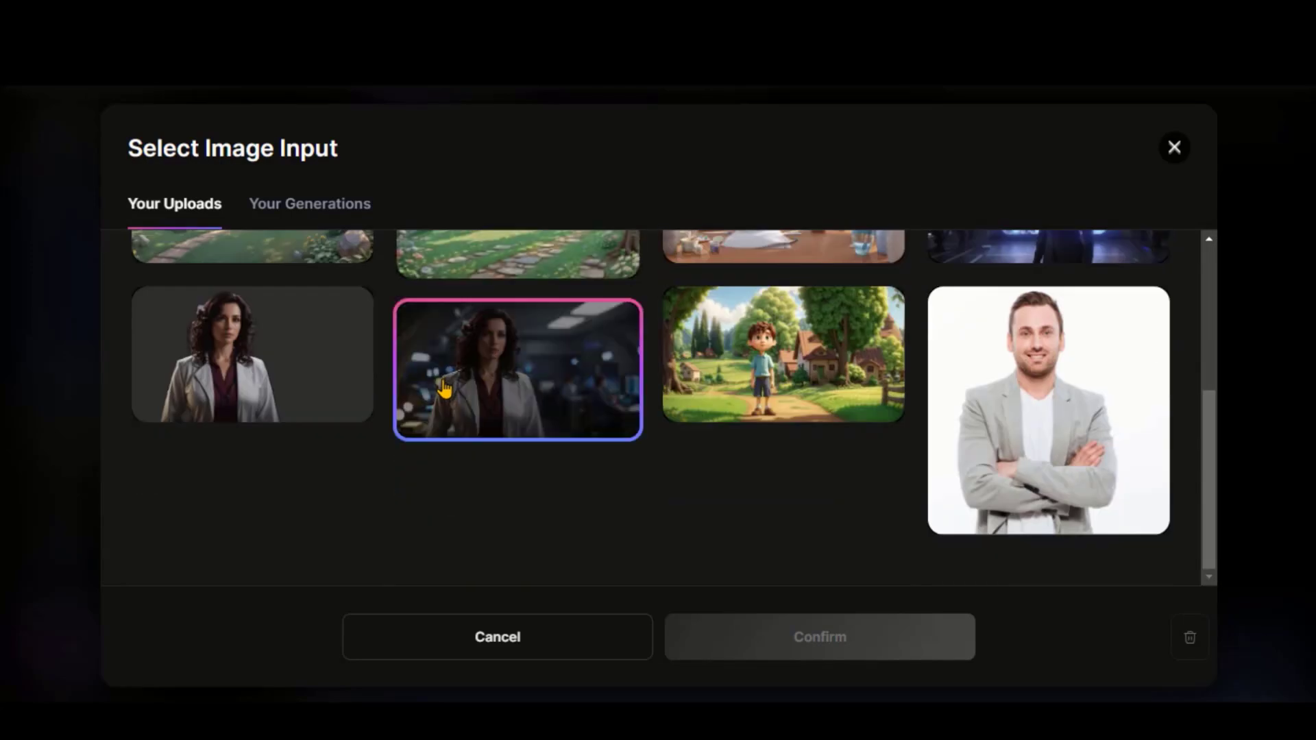
scroll(442, 388, "up", 5)
scroll(443, 388, "down", 5)
left_click(294, 210)
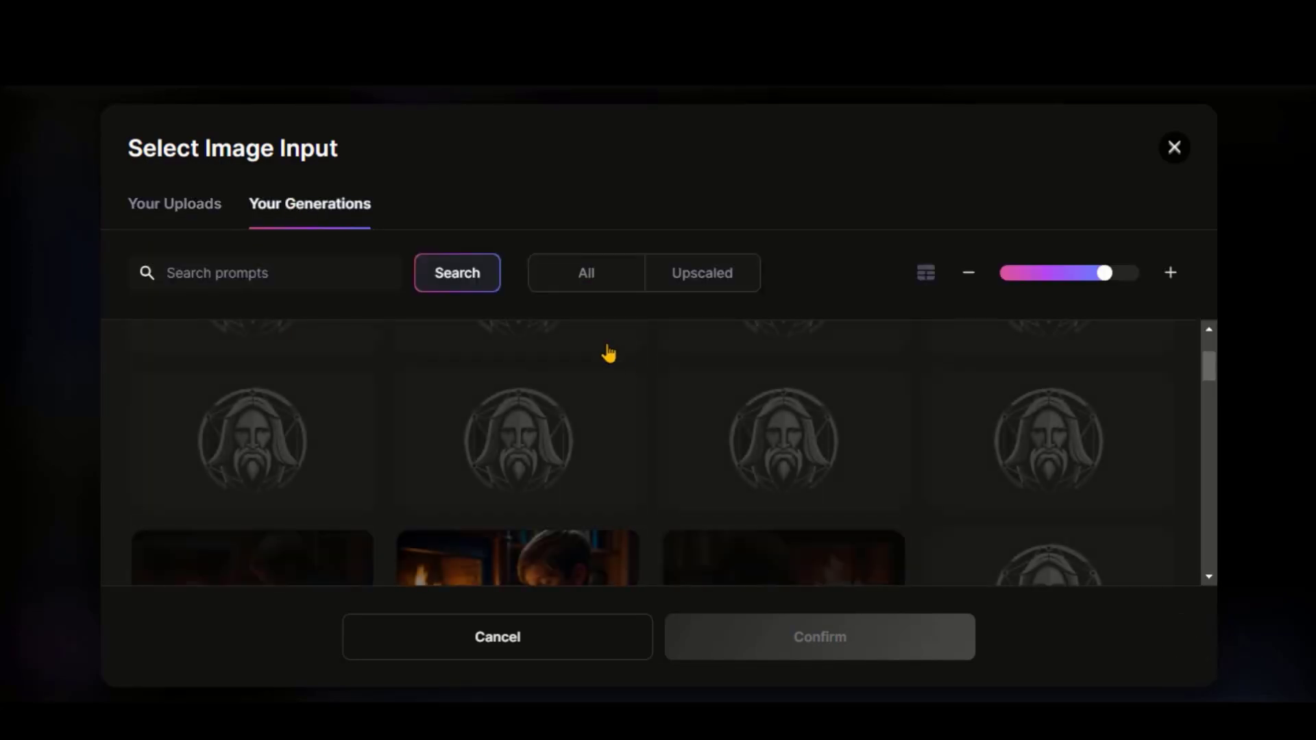
scroll(462, 370, "down", 3)
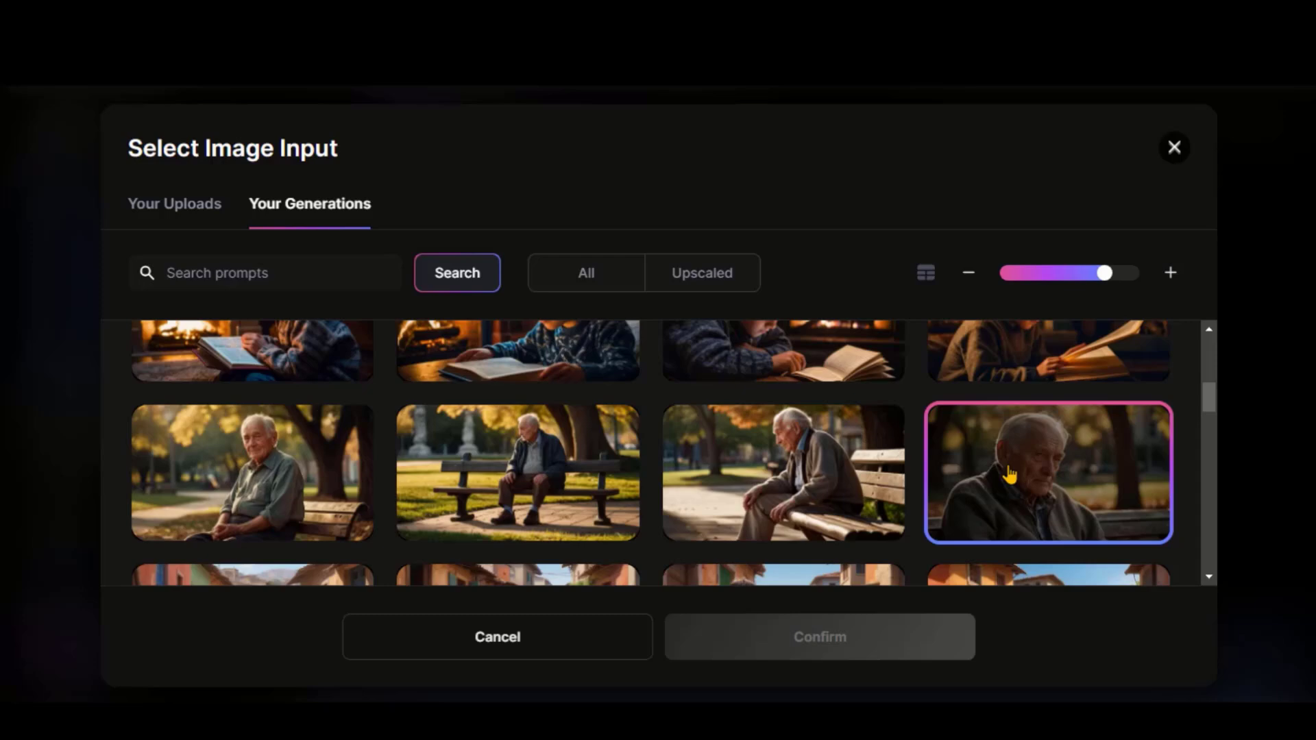
left_click(869, 645)
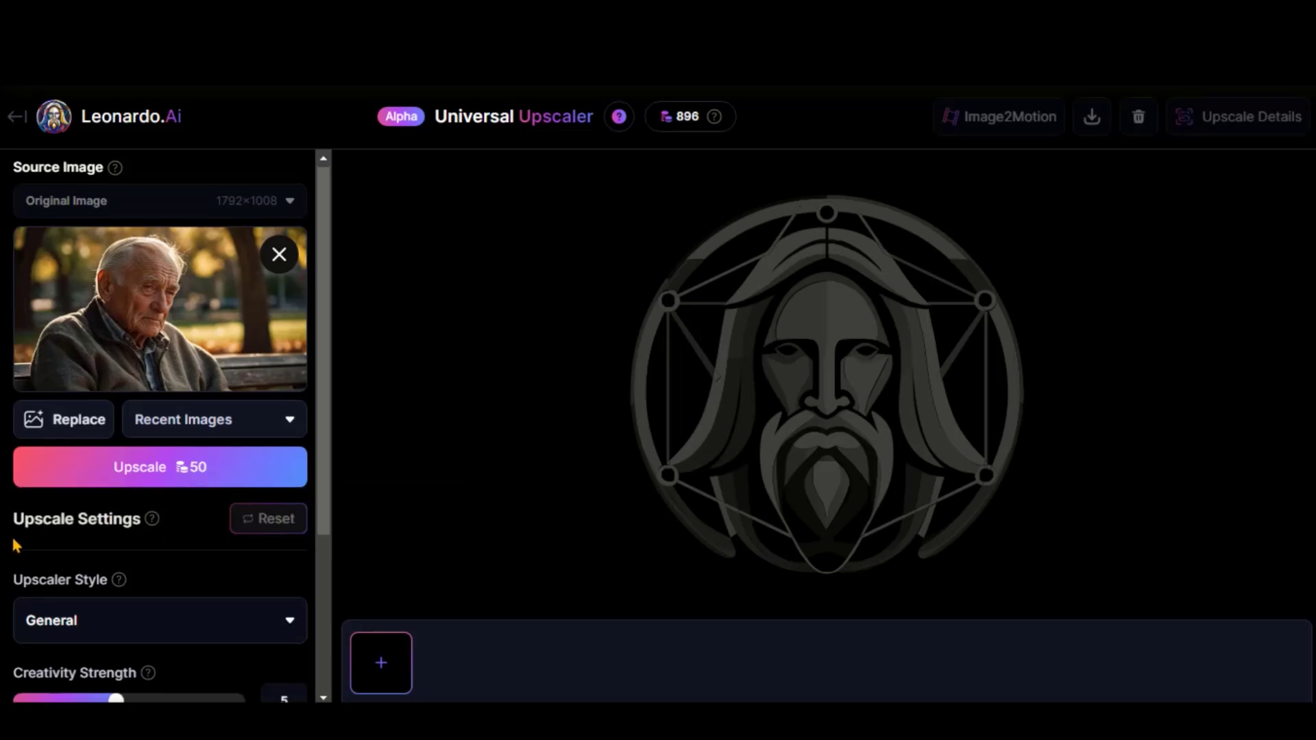
scroll(111, 449, "down", 2)
Set the Upscaler Style dropdown to Cinematic
left_click(188, 446)
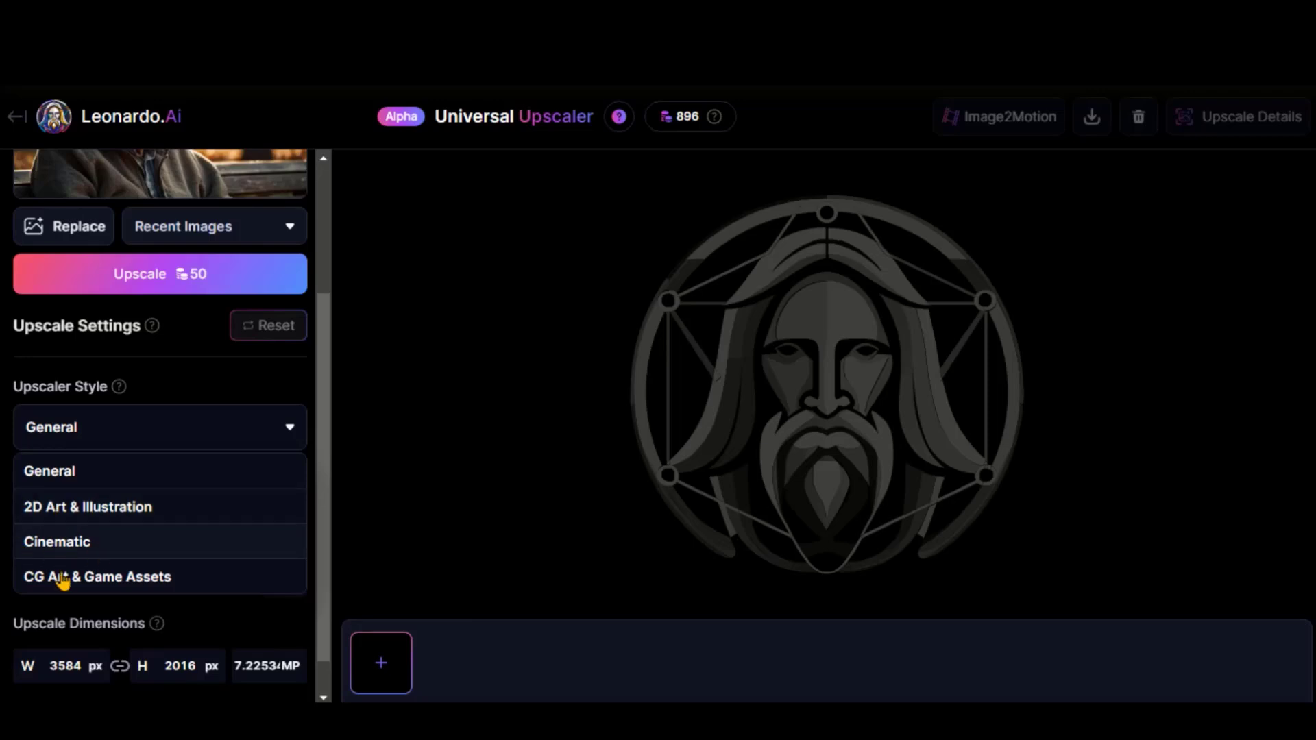
left_click(65, 545)
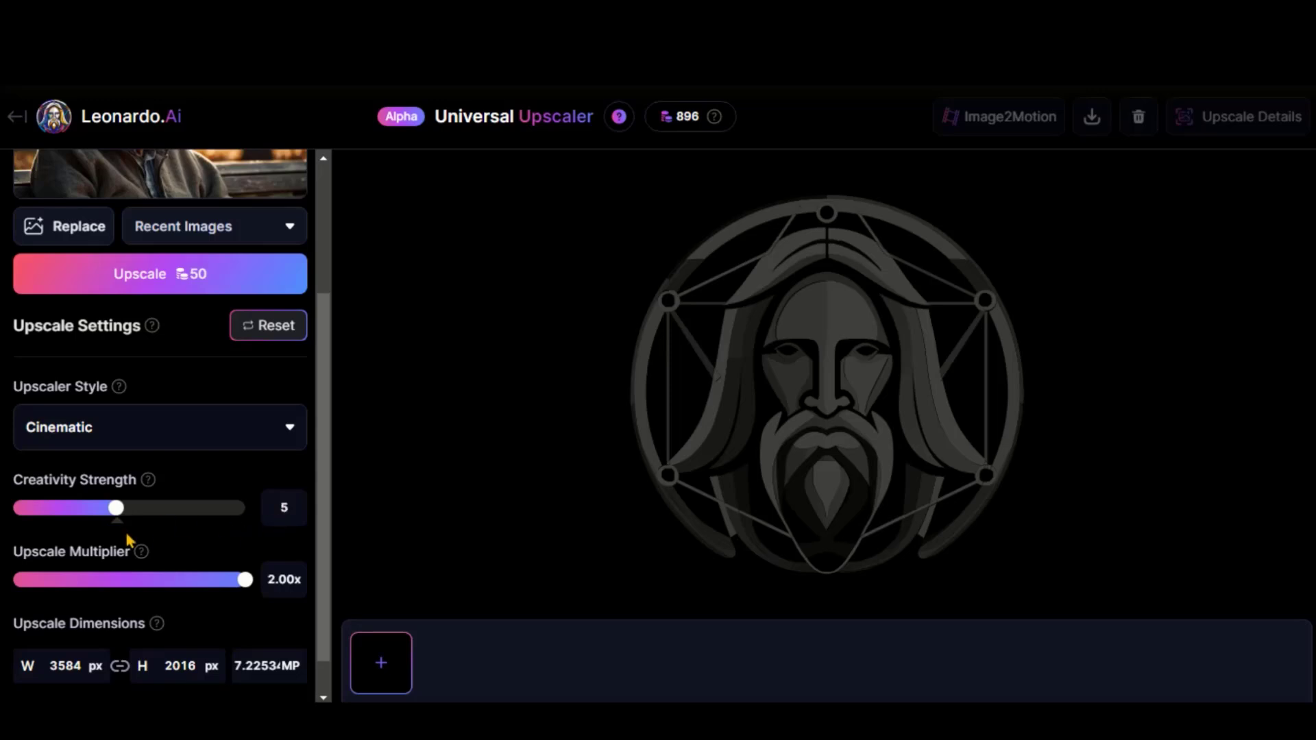
scroll(98, 545, "down", 1)
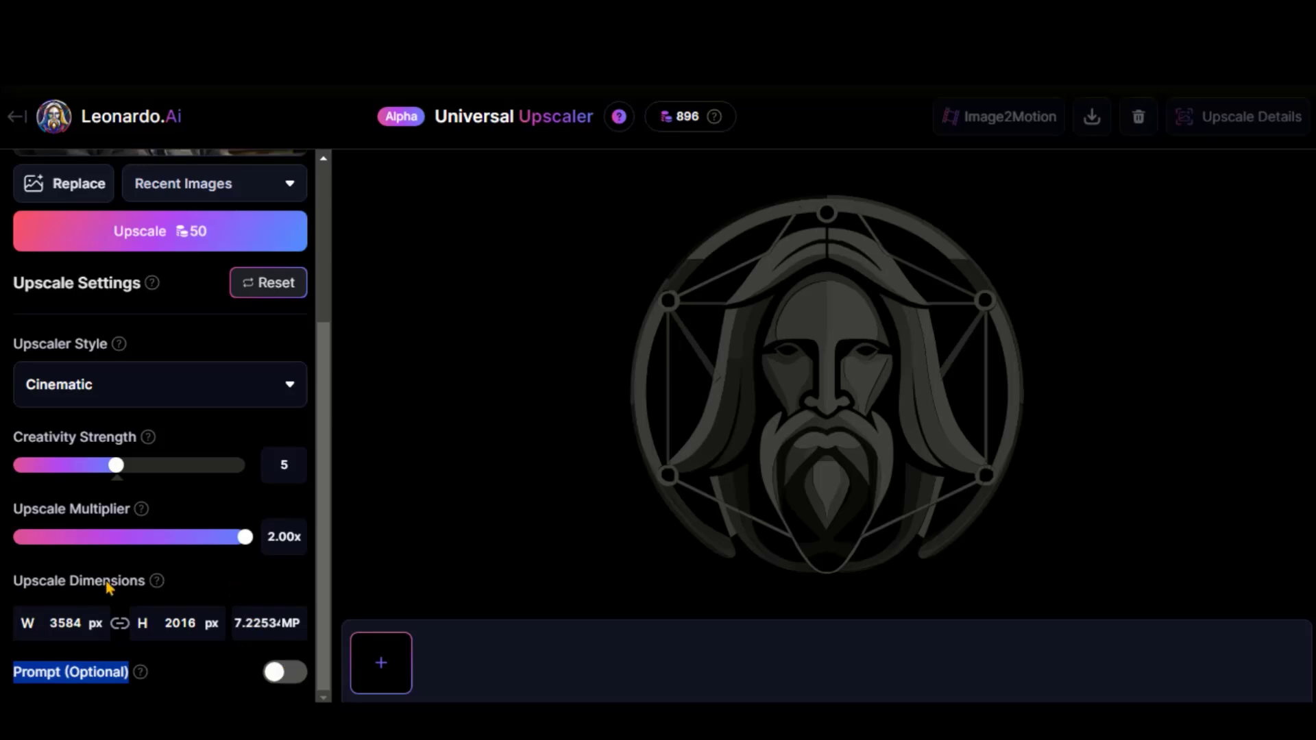
scroll(22, 643, "up", 3)
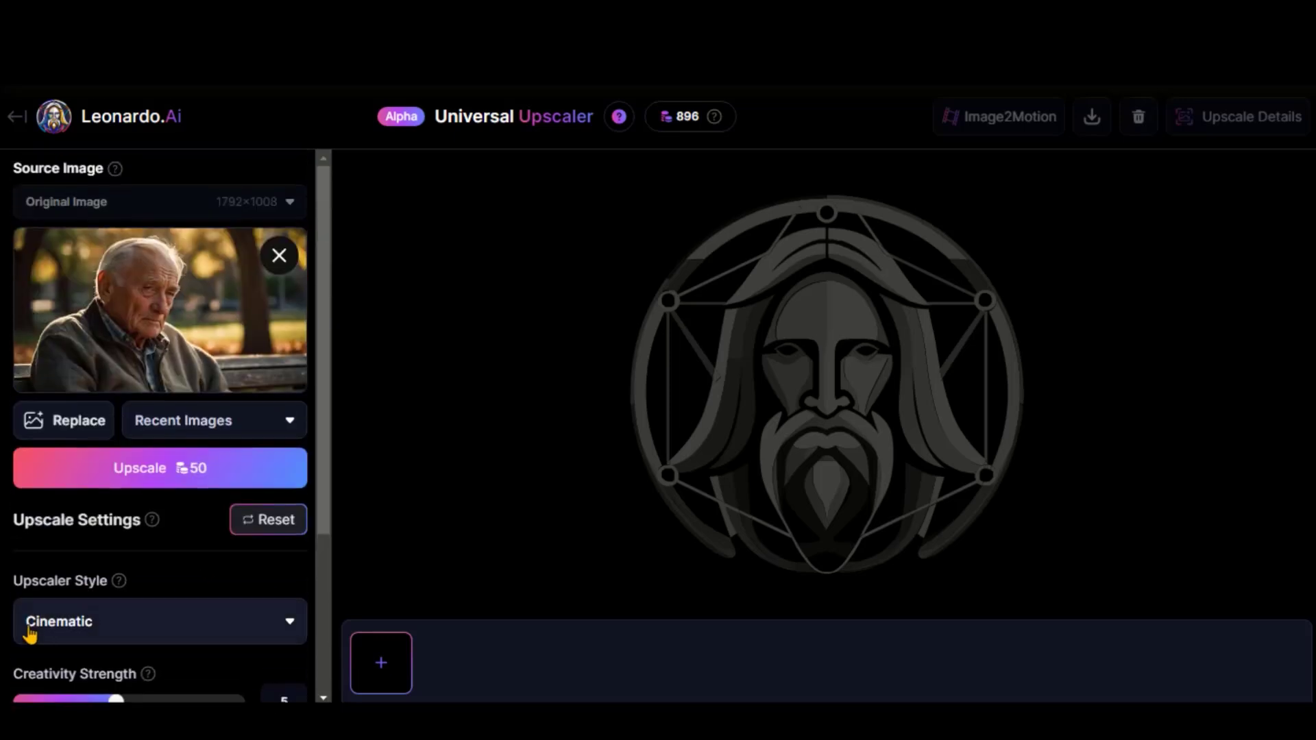
Upscale the old man image, then compare it via slider and side-by-side view (3584×2016)
left_click(163, 473)
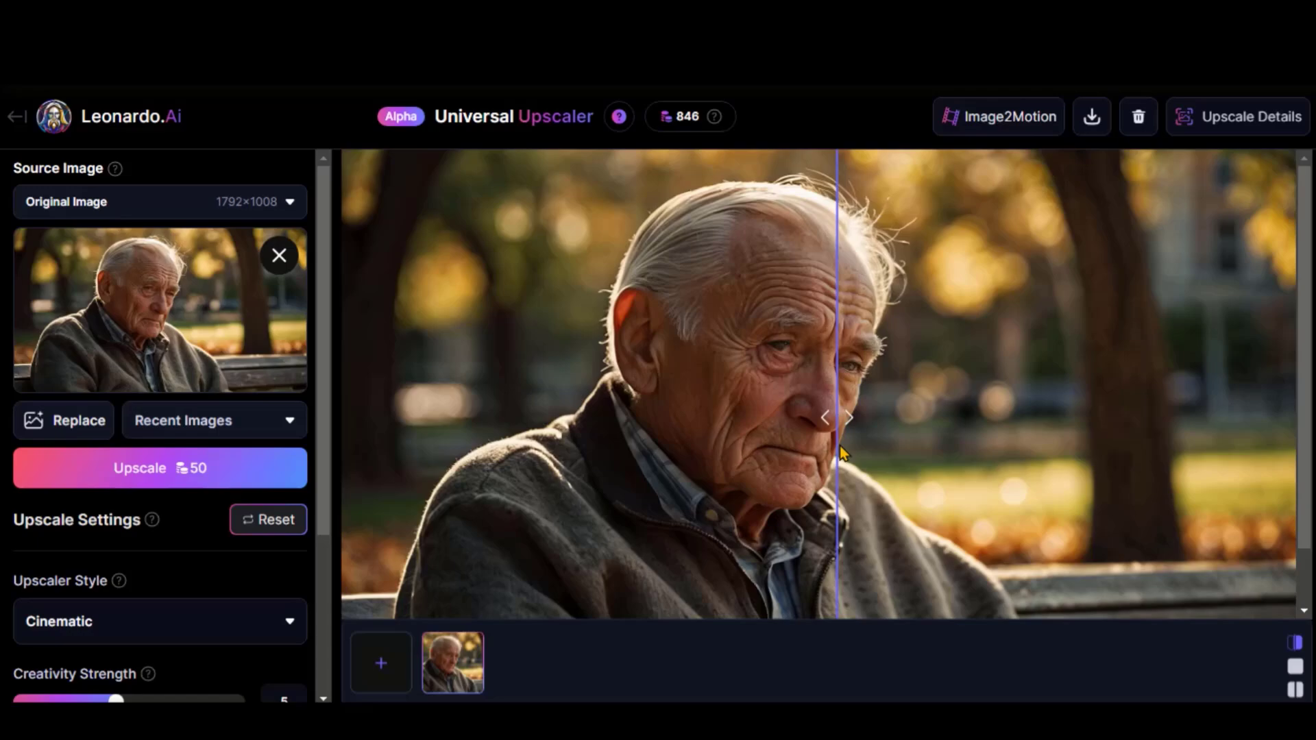
left_click_drag(841, 453, 403, 444)
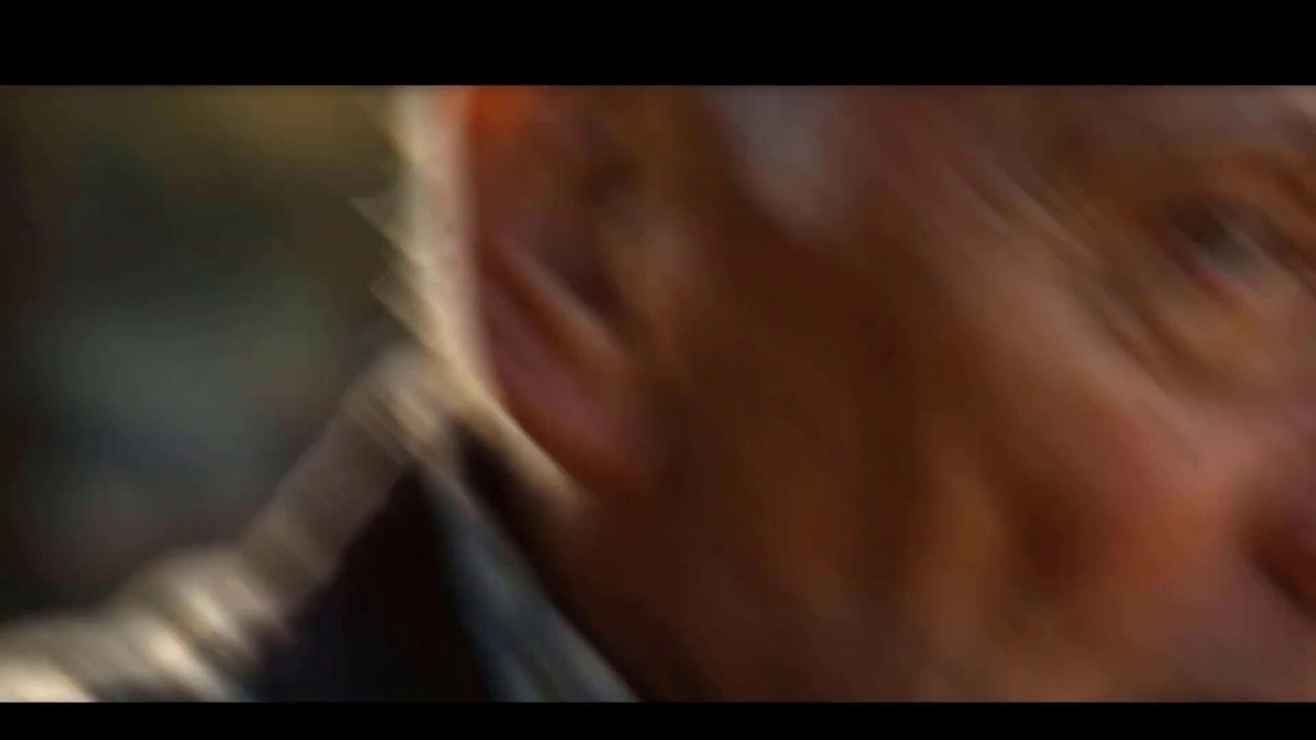
left_click(1295, 667)
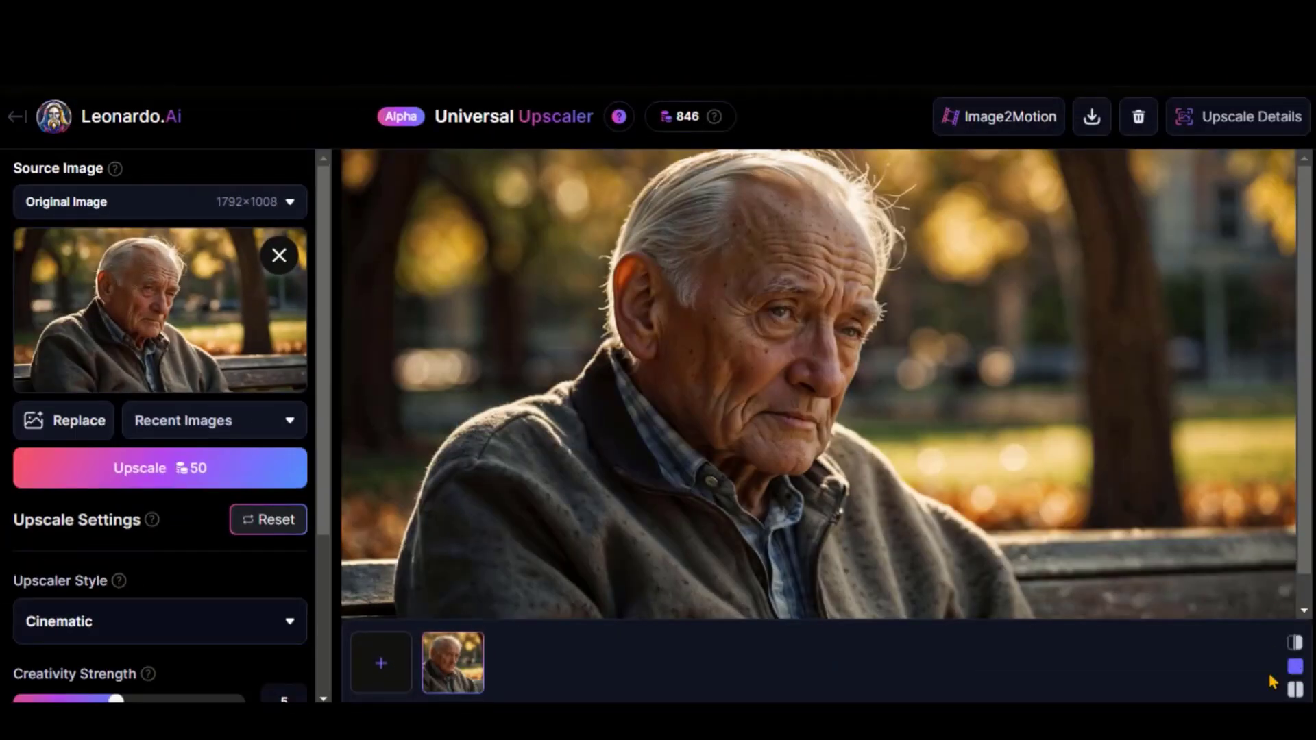
left_click(1295, 690)
scroll(149, 494, "down", 1)
scroll(148, 495, "down", 2)
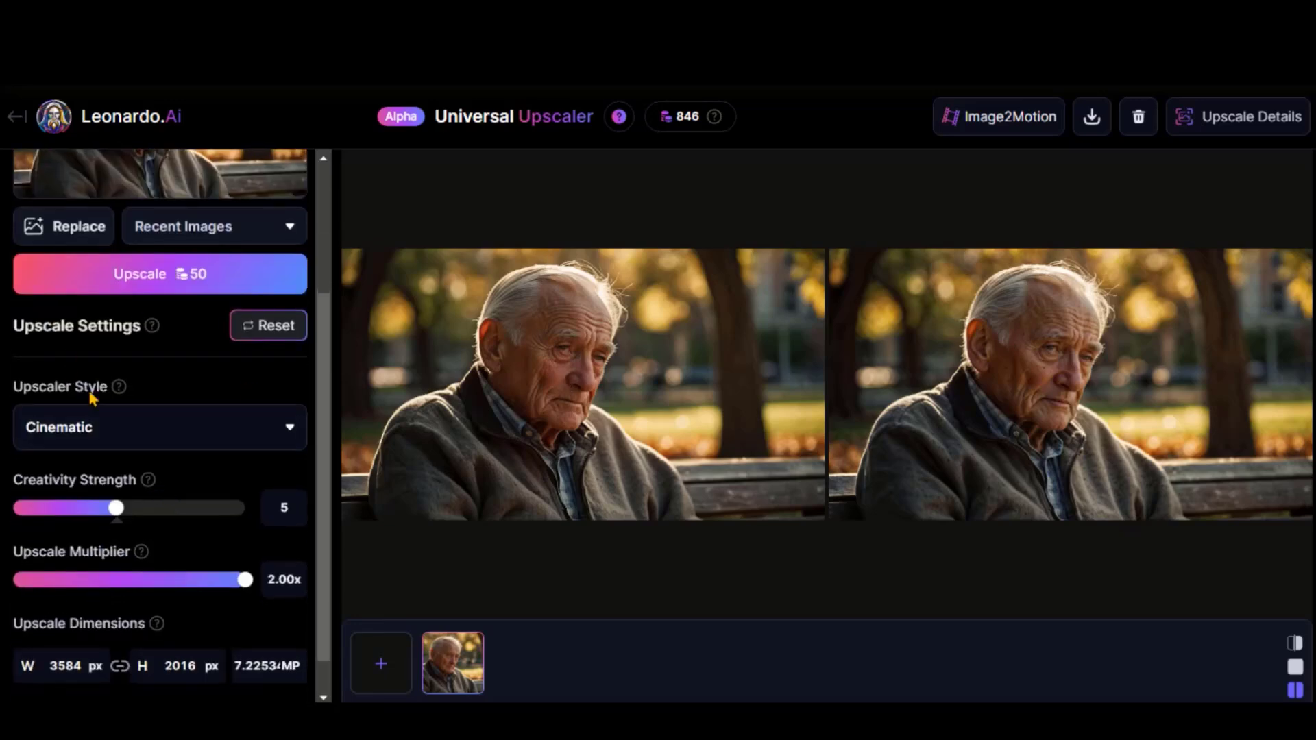
Set the upscaler to General style, creativity strength 10 and a 2.00x multiplier
left_click(139, 427)
left_click(62, 471)
left_click_drag(194, 508, 255, 514)
scroll(56, 499, "down", 1)
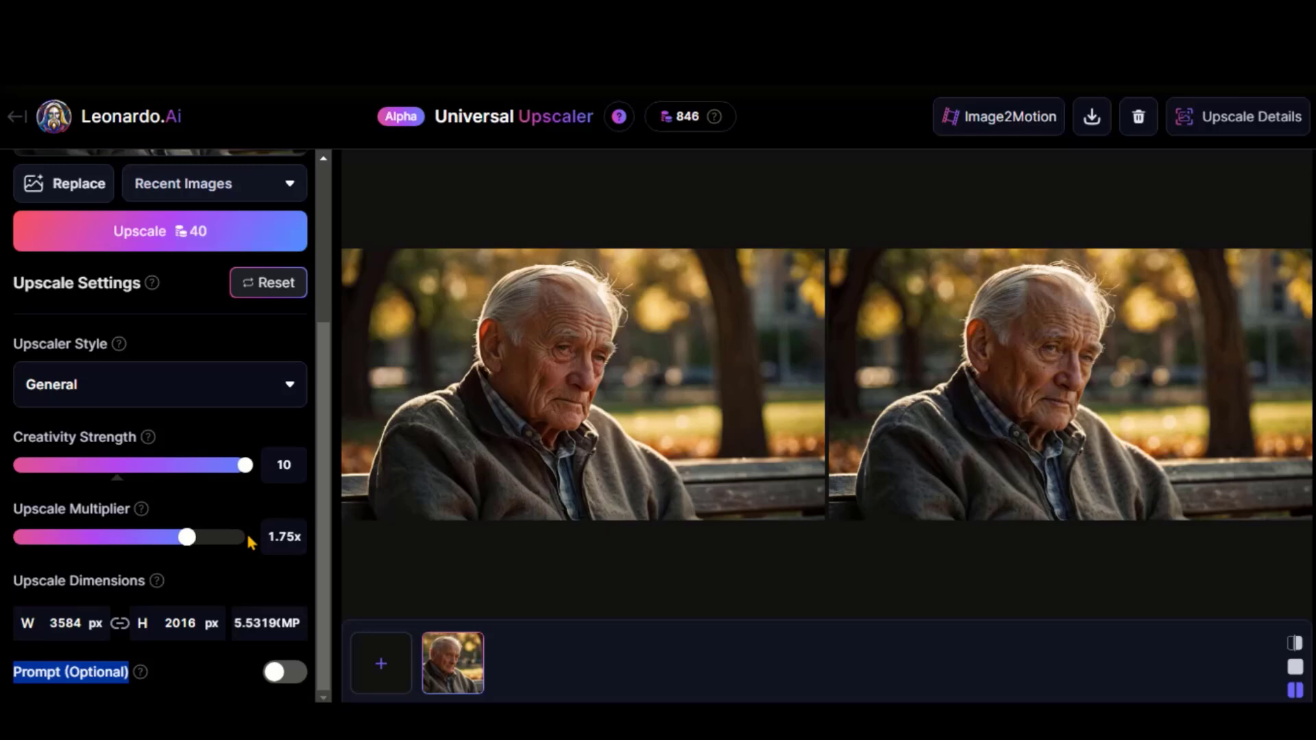
left_click(250, 541)
double_click(300, 545)
left_click(281, 672)
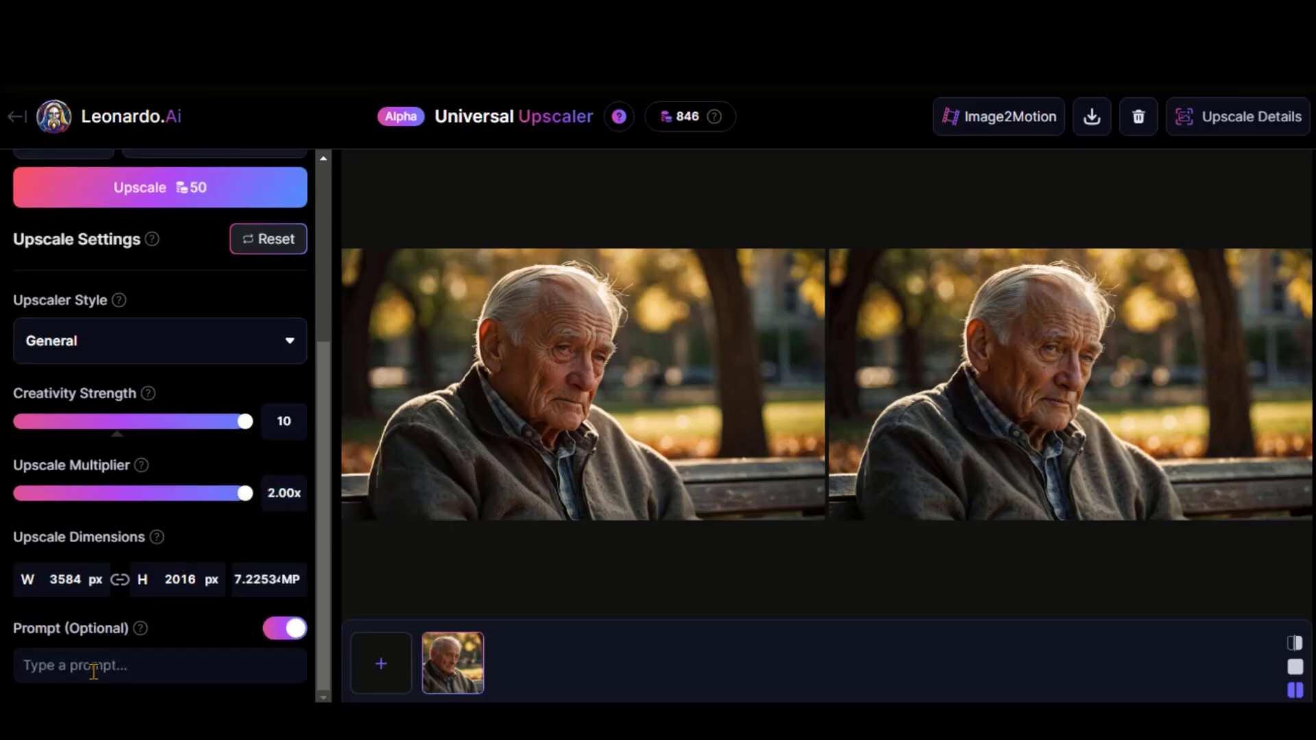
left_click(282, 627)
scroll(246, 634, "up", 2)
scroll(89, 629, "up", 2)
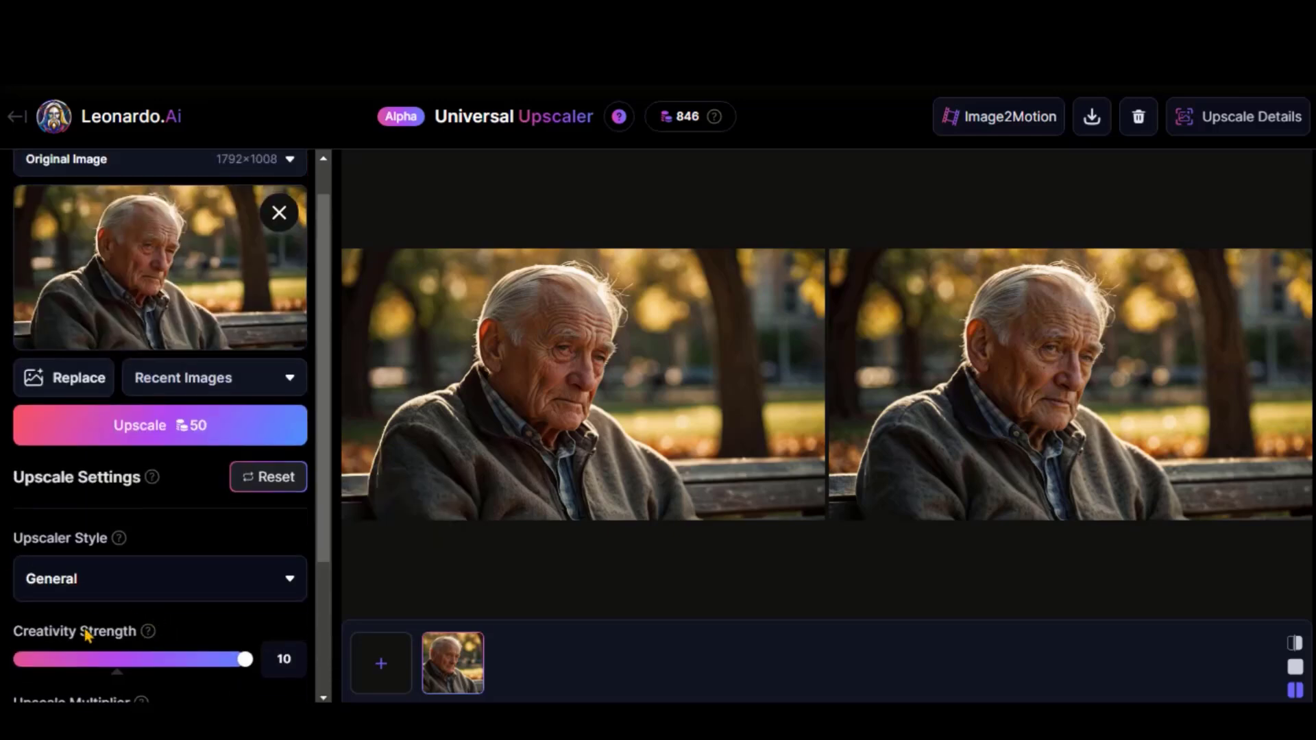
scroll(79, 626, "up", 1)
Upscale the old-man portrait and show the result on the before/after slider
left_click(150, 472)
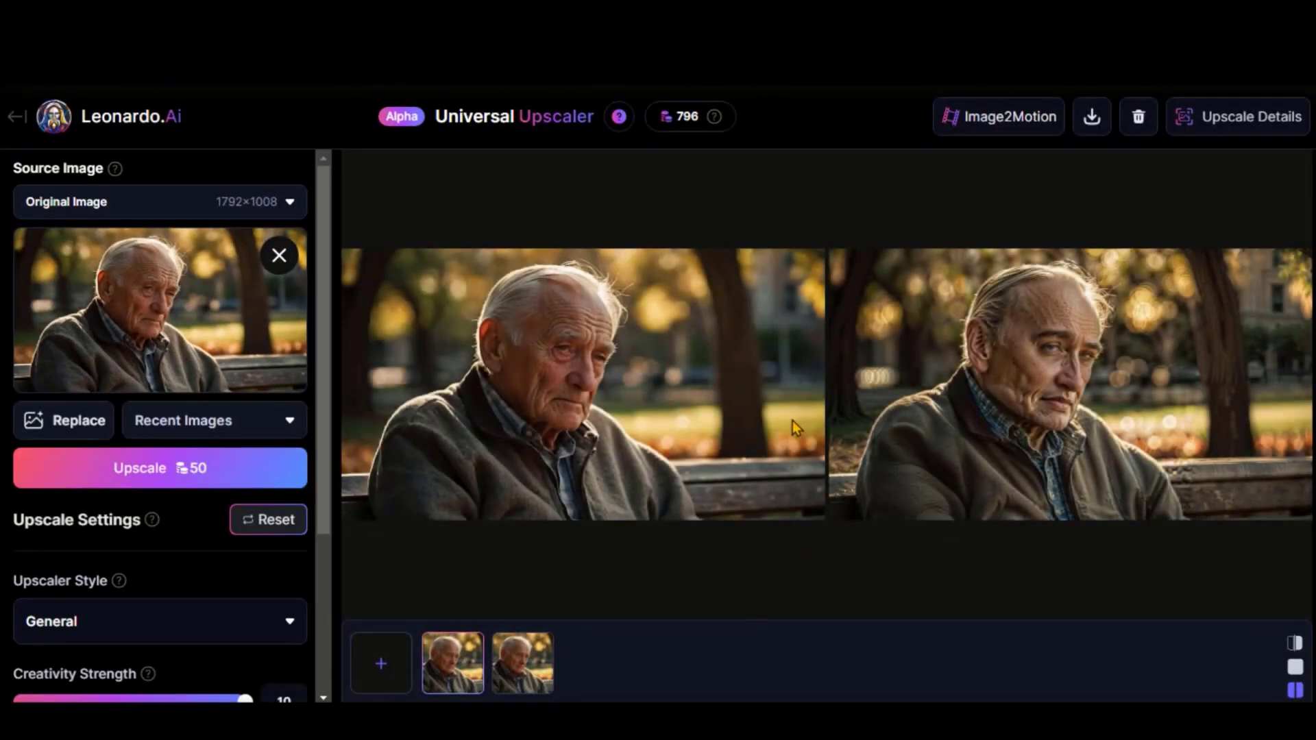
left_click(1293, 642)
mouse_move(817, 418)
left_mouse_down()
mouse_move(359, 408)
mouse_move(990, 413)
mouse_move(415, 406)
mouse_move(806, 470)
mouse_move(353, 414)
left_mouse_up()
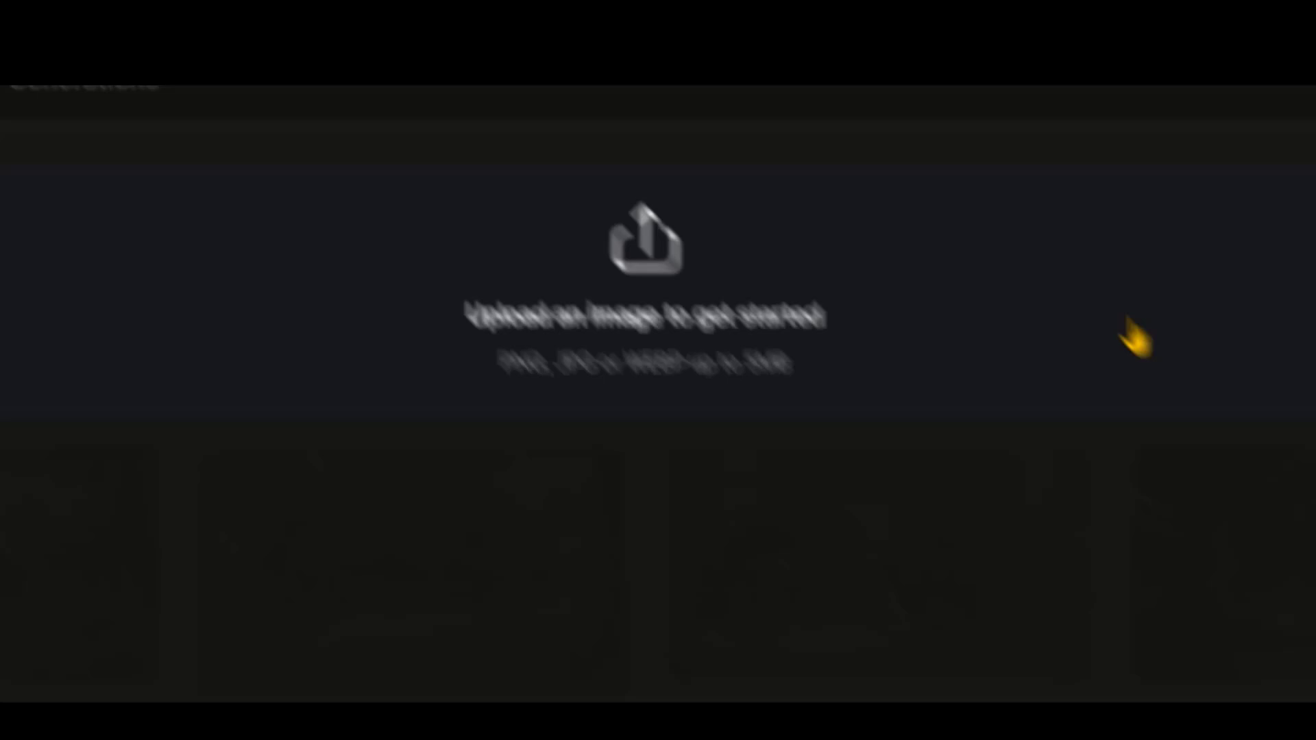
Replace the source image with the colourful cartoon village
left_click(1134, 336)
left_click_drag(1104, 272, 1139, 273)
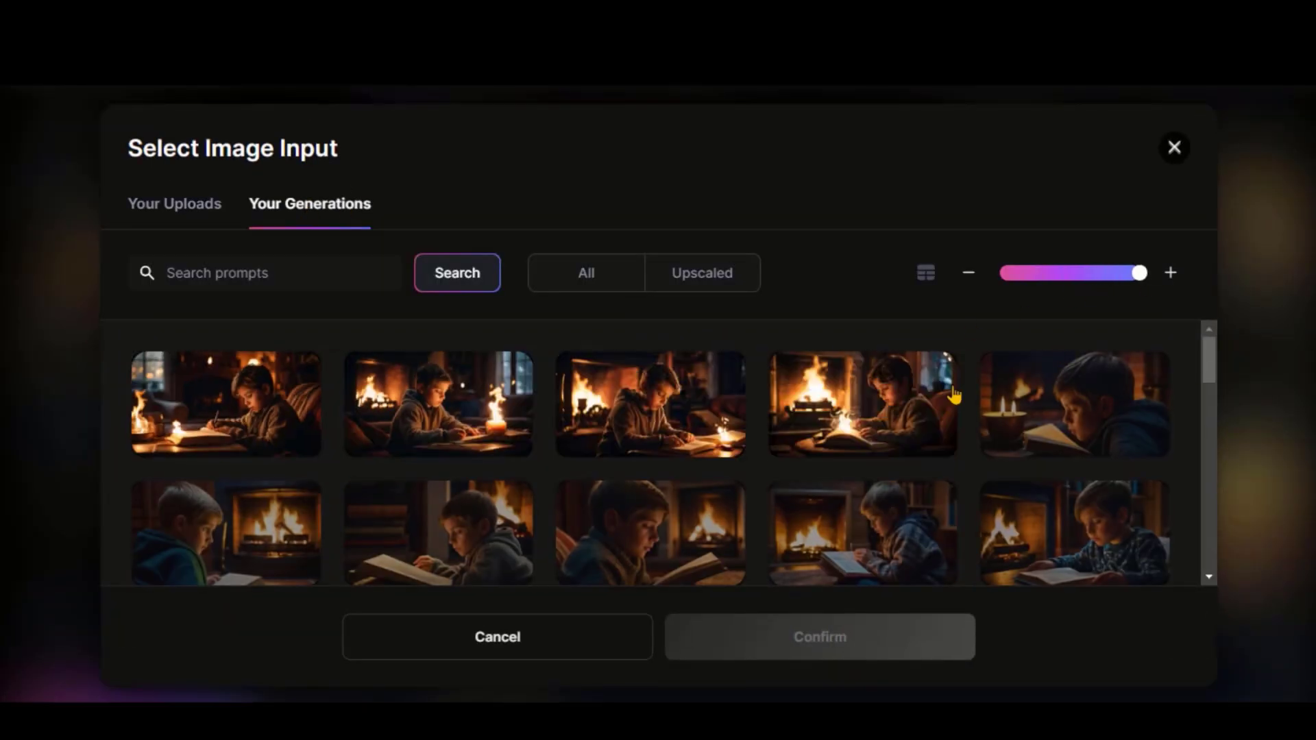
scroll(695, 425, "down", 5)
scroll(696, 433, "down", 5)
scroll(695, 430, "down", 5)
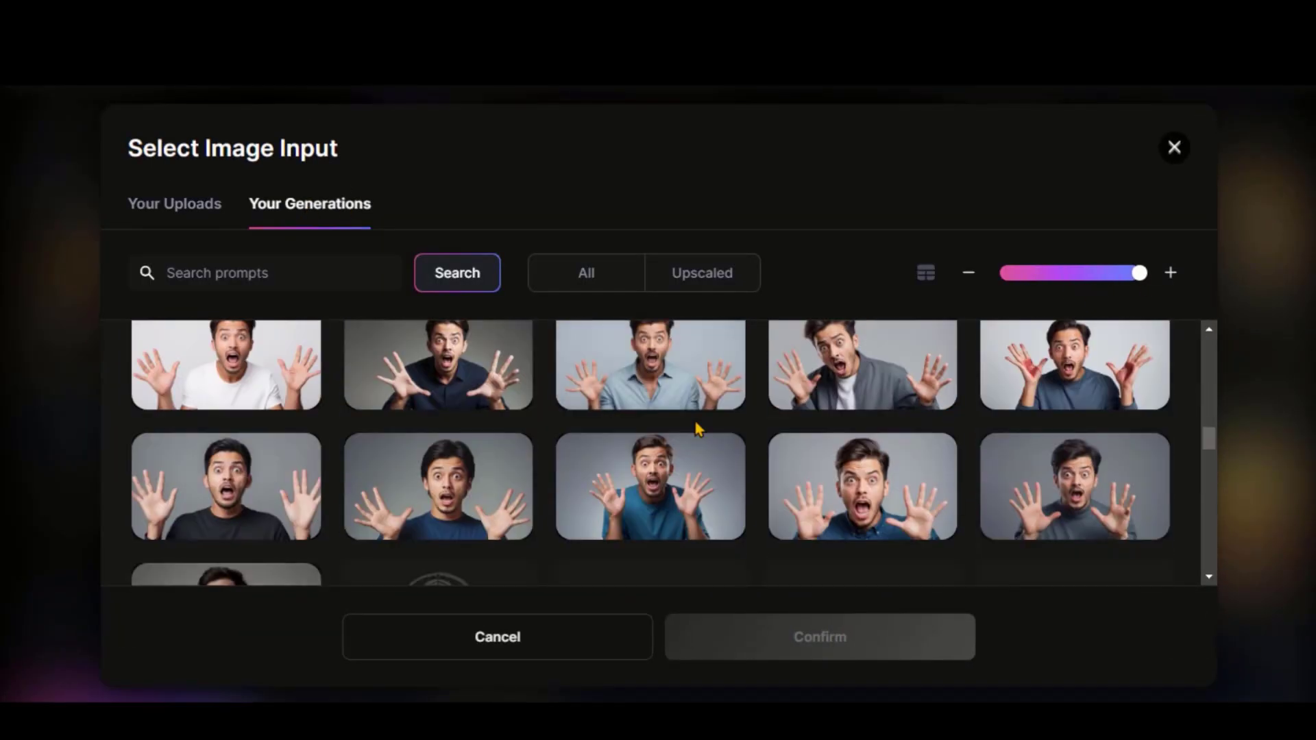
scroll(514, 452, "up", 10)
left_click(409, 466)
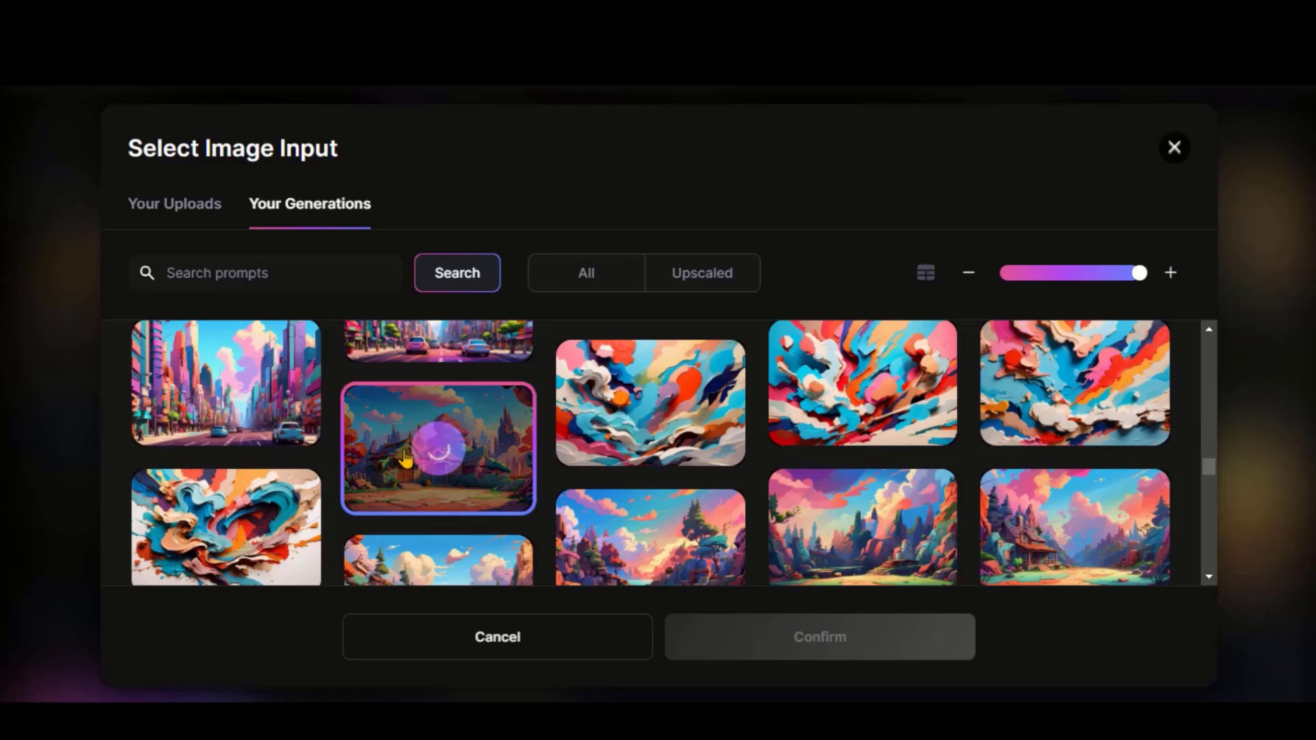
Confirm the village as source and set the style to 2D Art & Illustration, strength 5
left_click(833, 648)
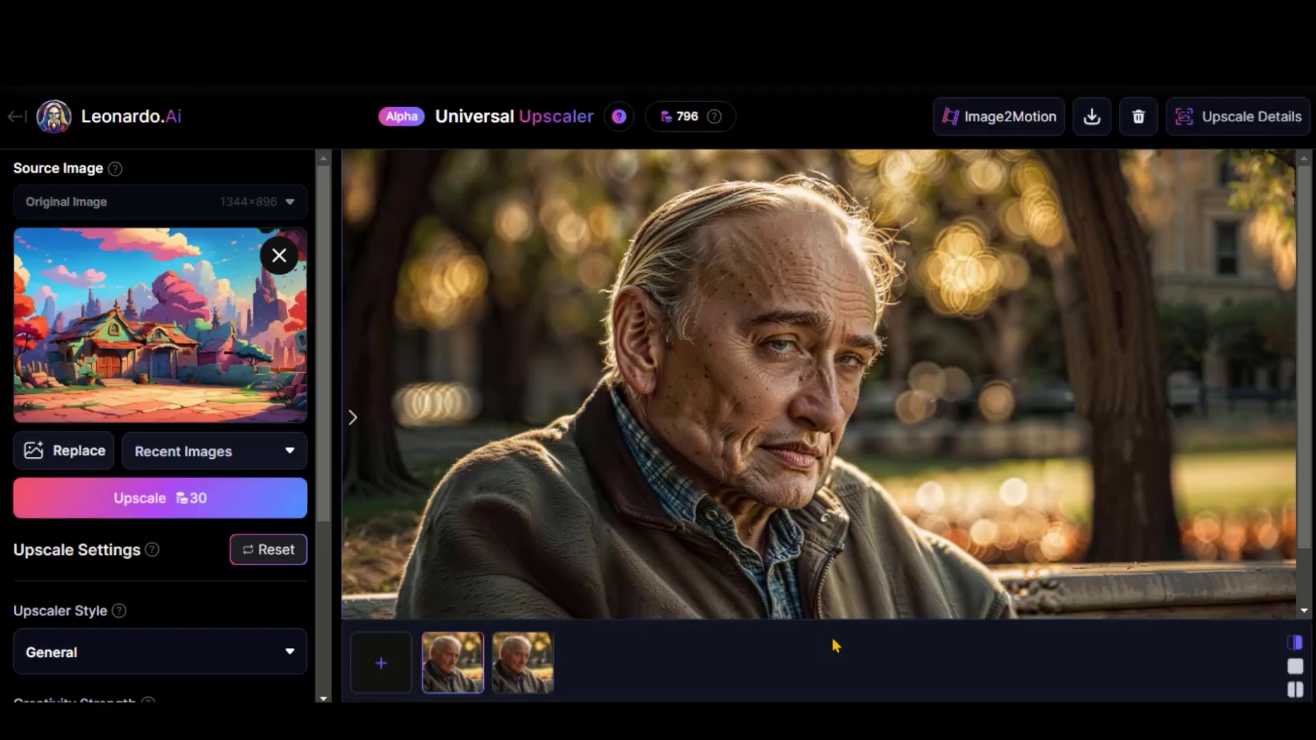
scroll(164, 514, "down", 1)
scroll(182, 478, "down", 2)
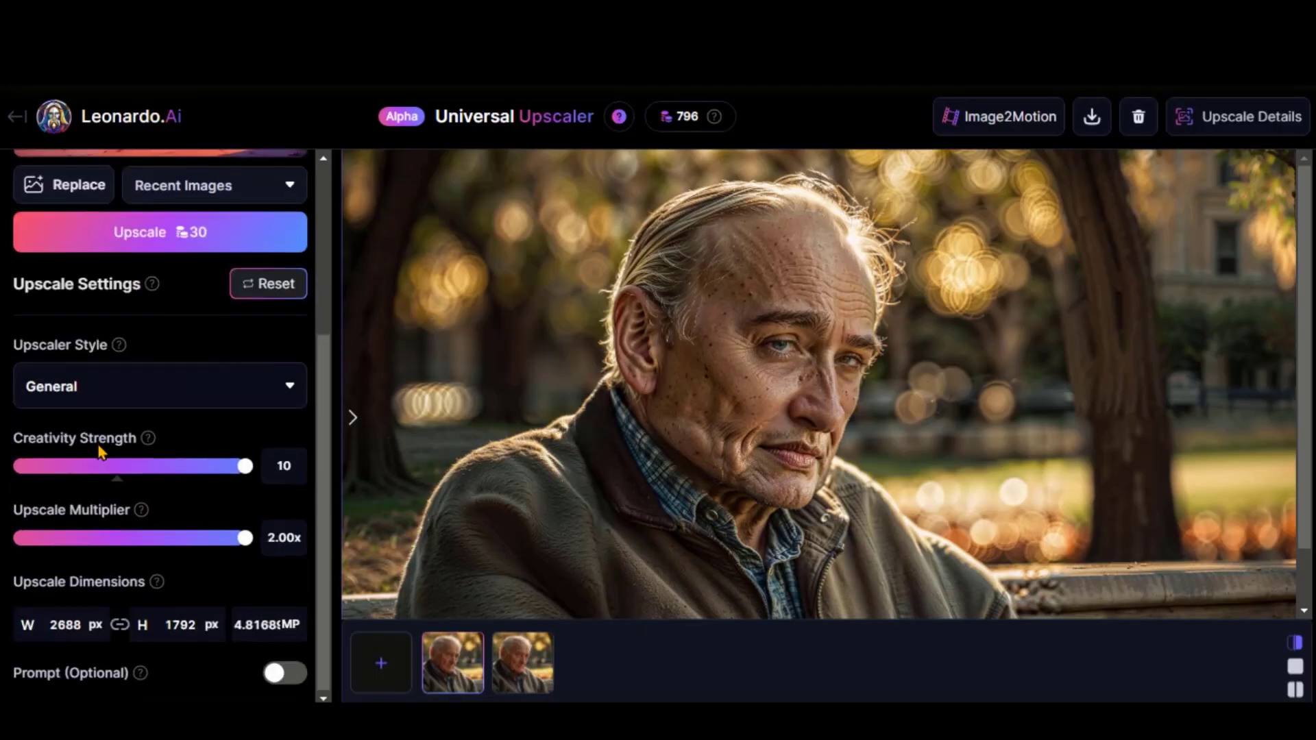
left_click(176, 397)
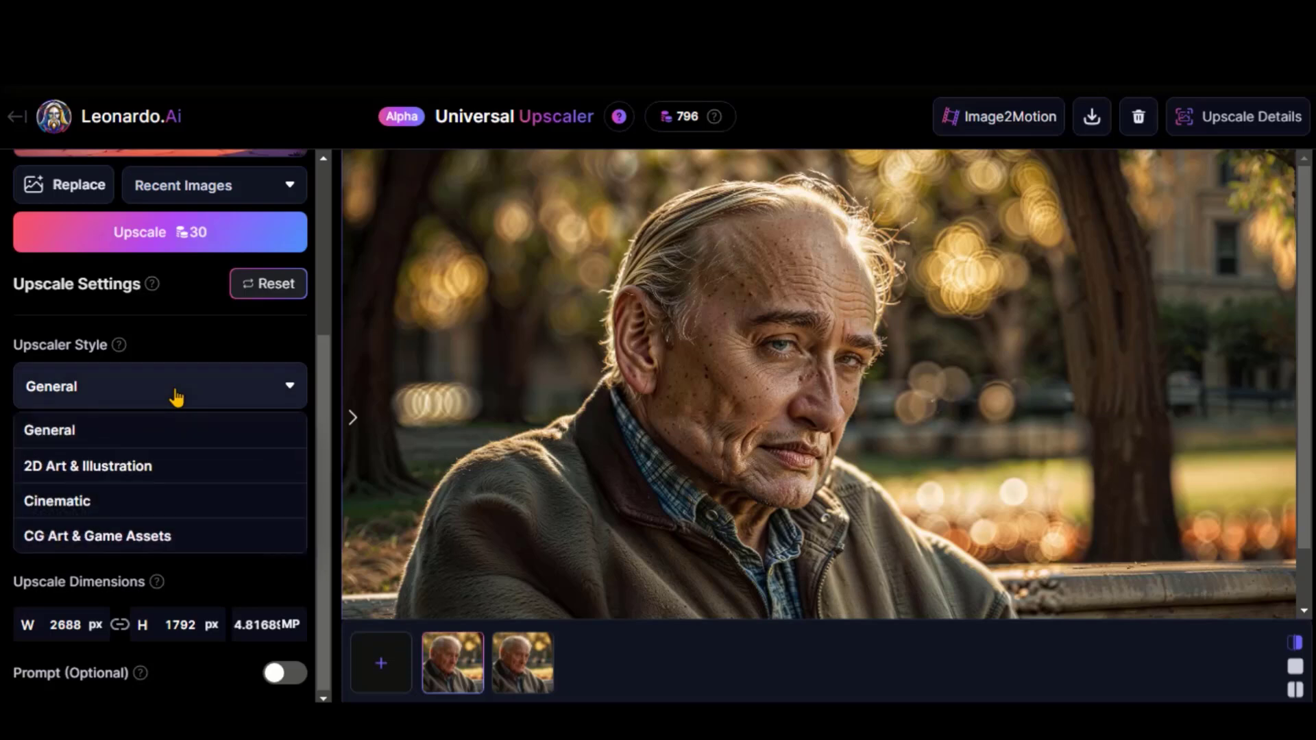
left_click(155, 477)
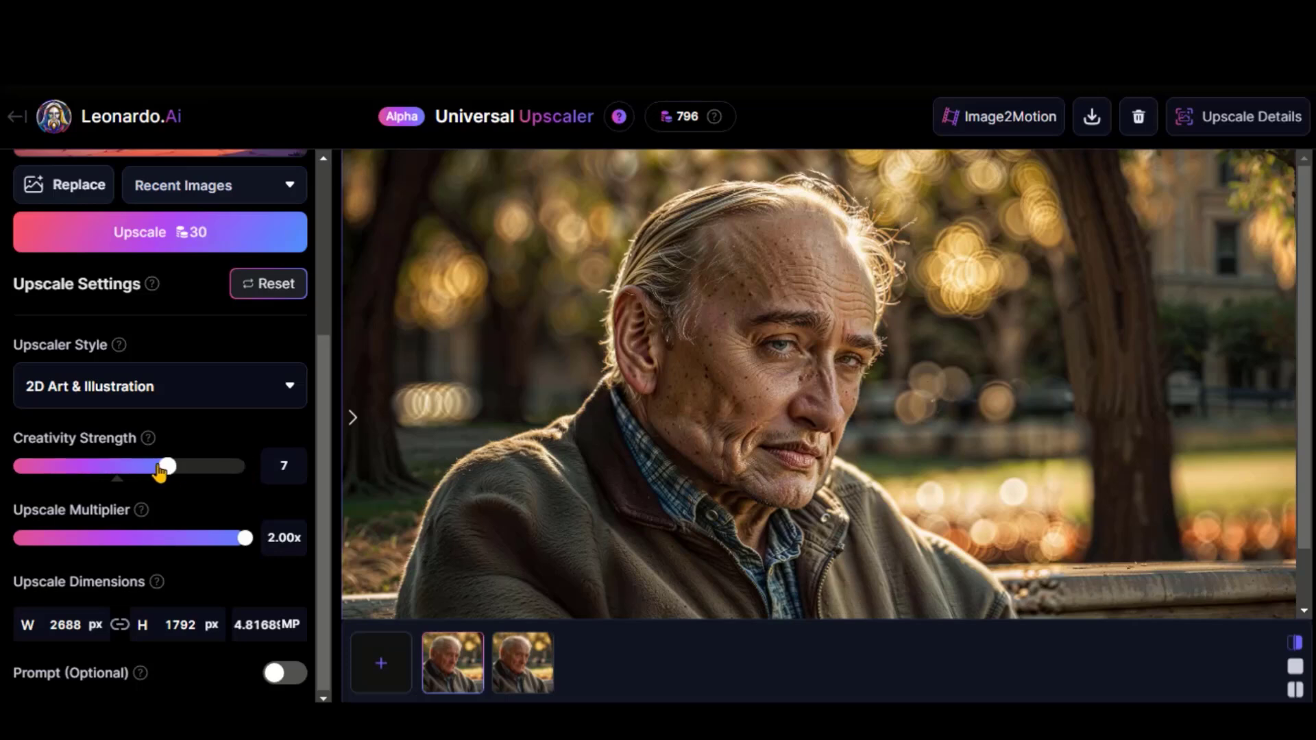
scroll(143, 485, "up", 2)
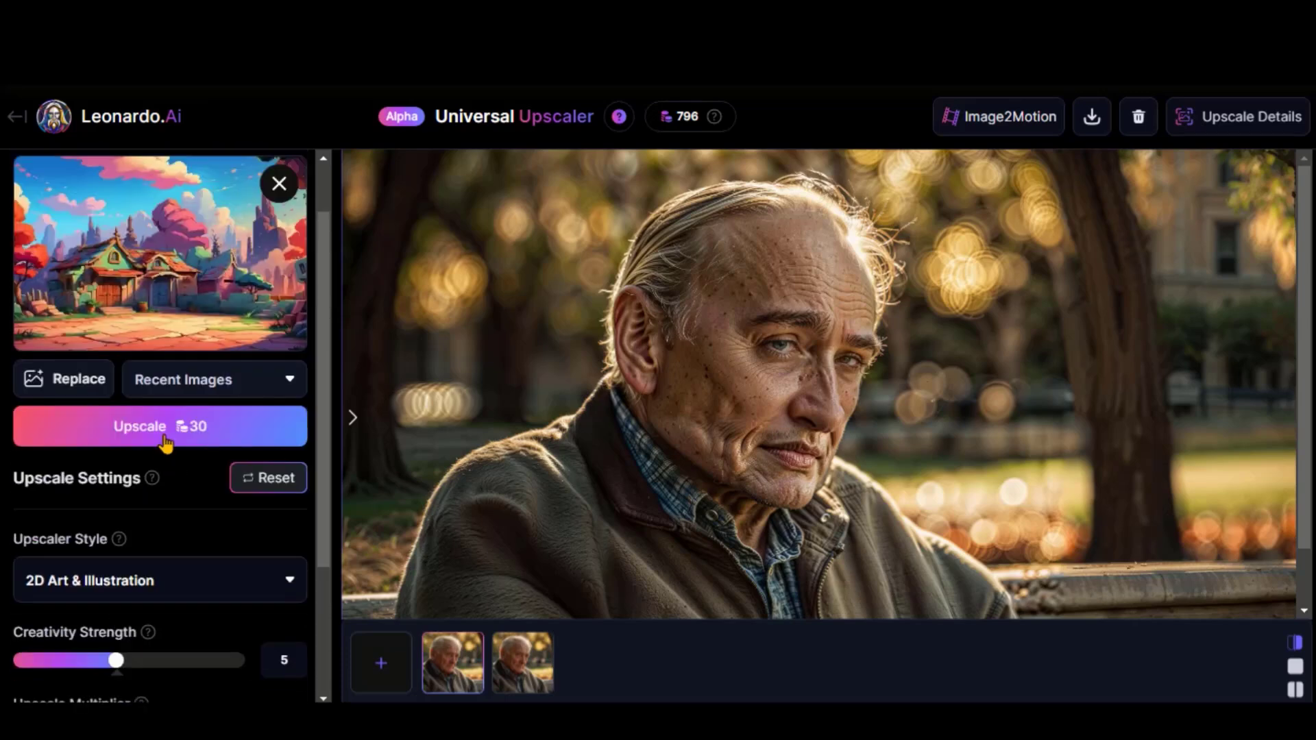
Upscale the cartoon village, sweep the before/after divider across it, then compare the leaf
left_click(113, 437)
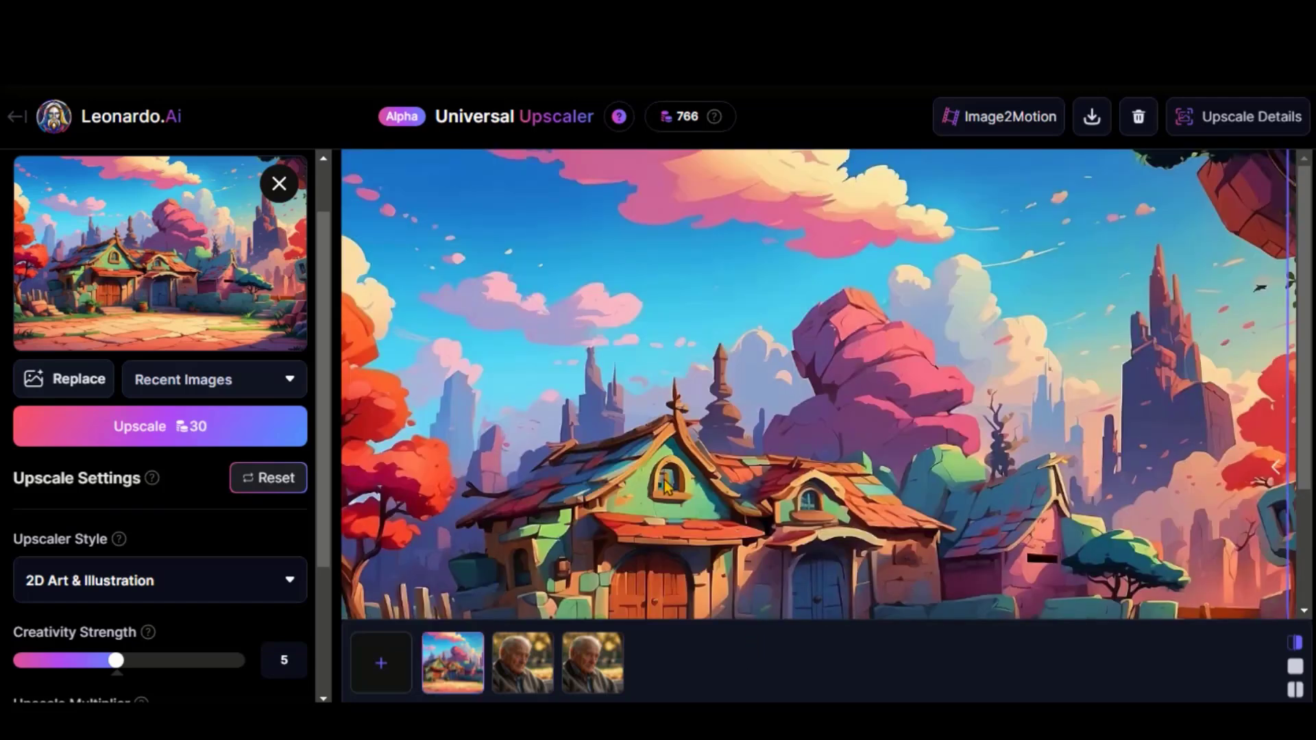
left_click_drag(1286, 463, 620, 468)
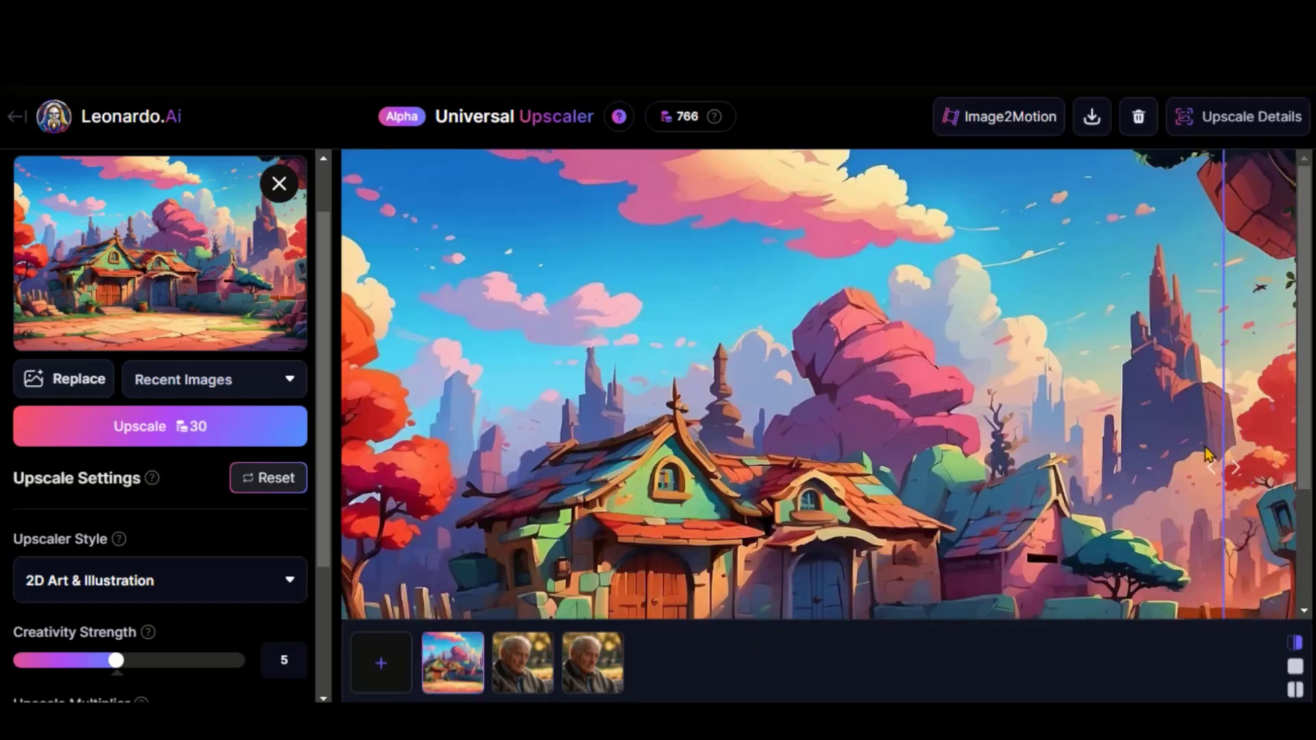
left_click_drag(552, 402, 346, 361)
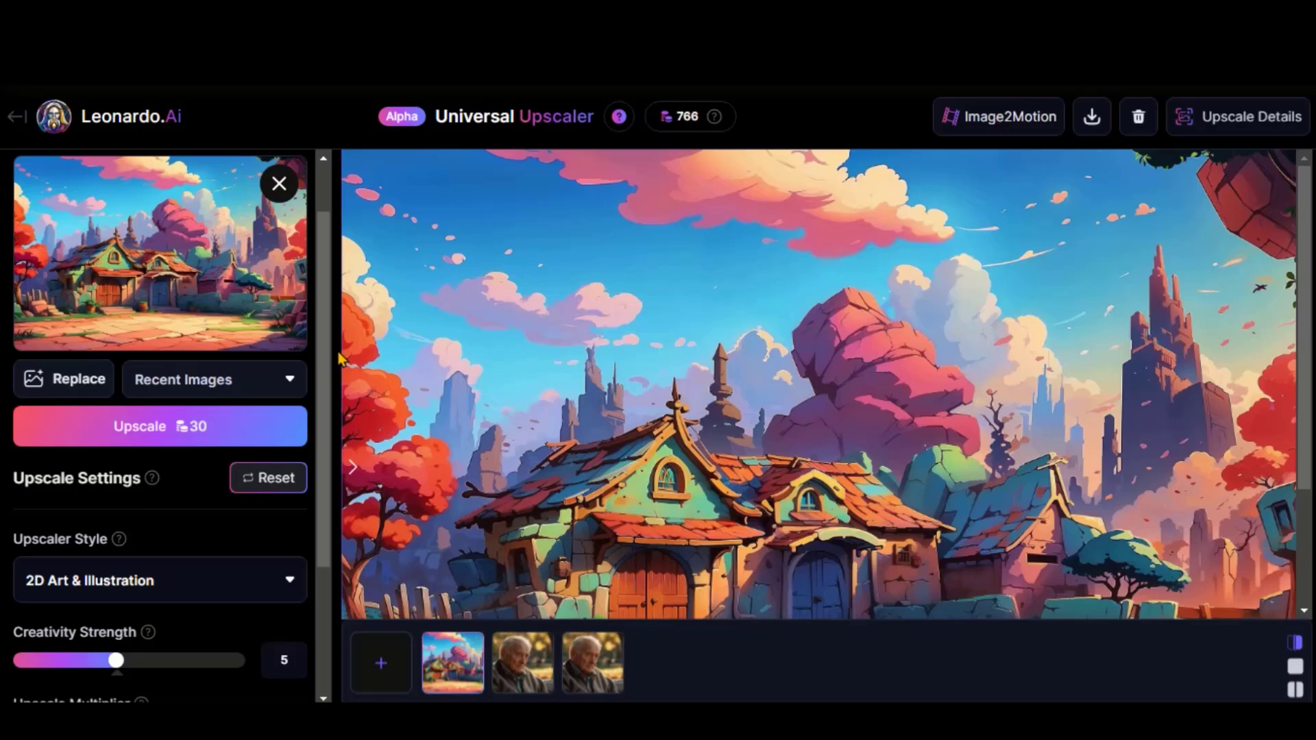
left_click_drag(399, 362, 812, 383)
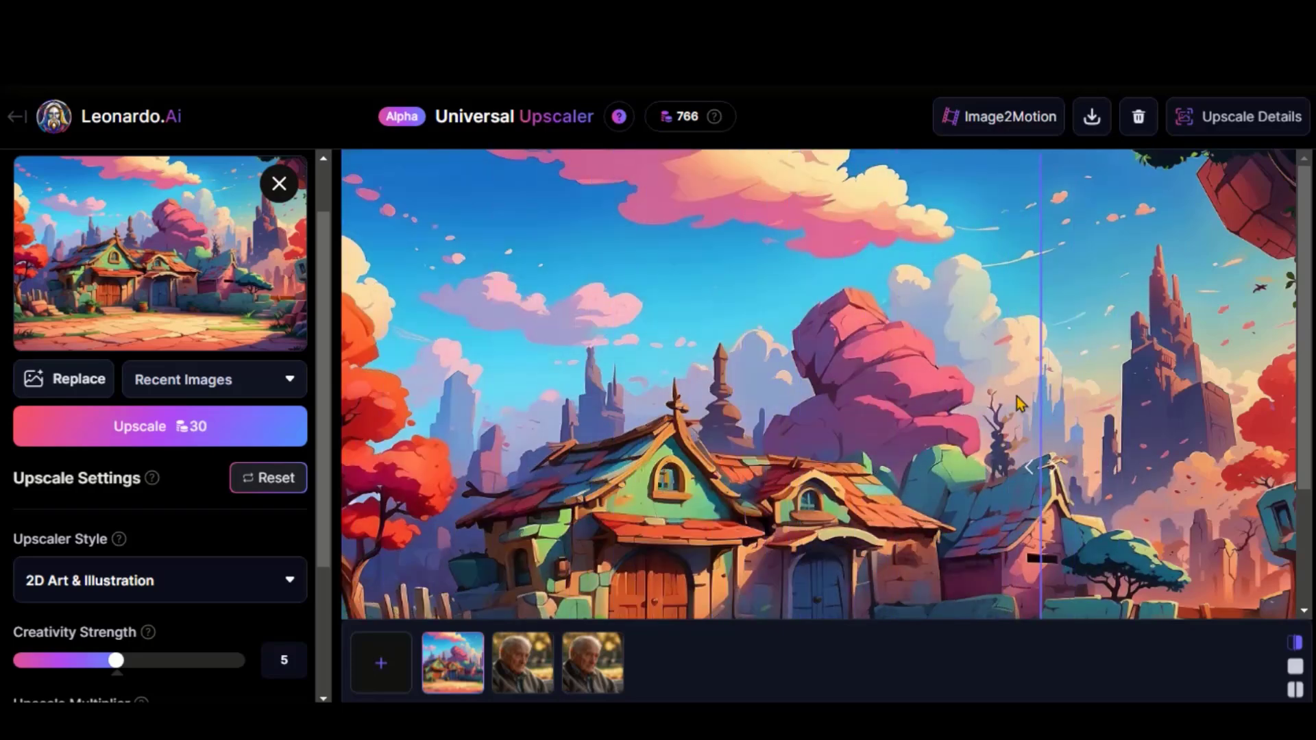
left_click_drag(812, 383, 689, 394)
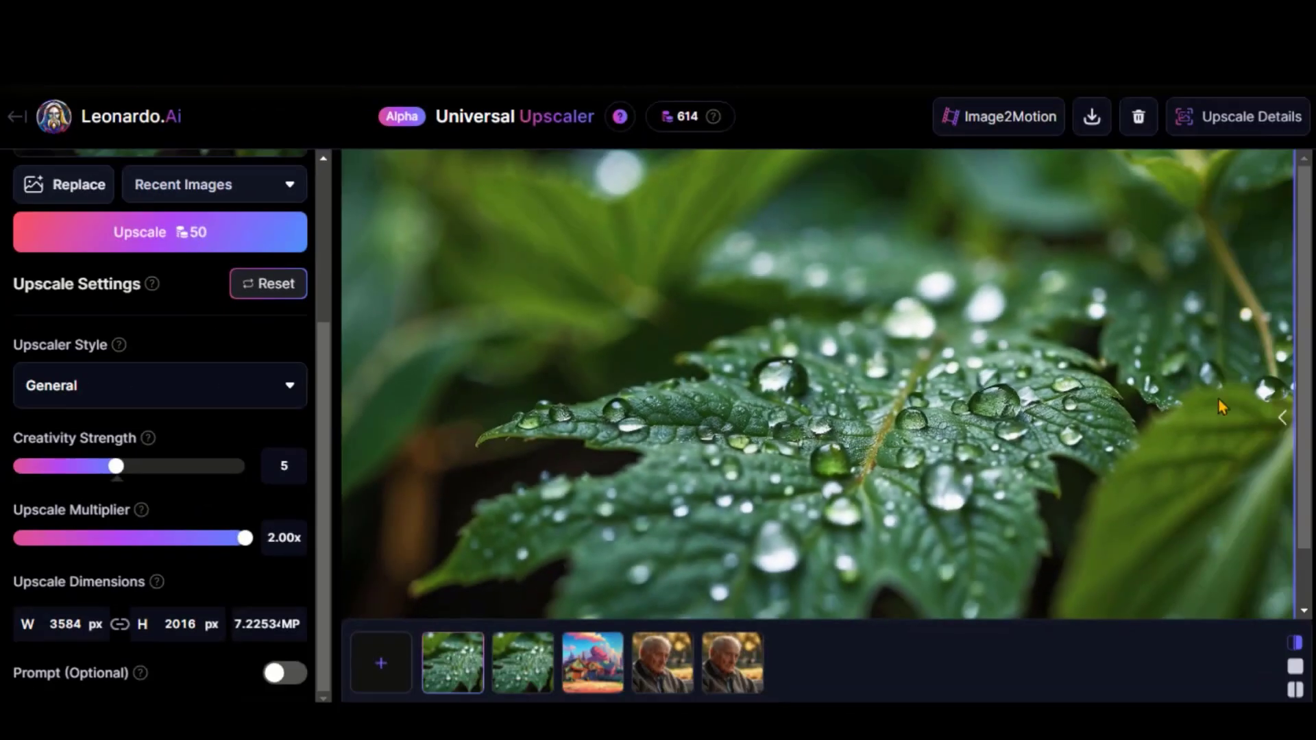
mouse_move(1283, 426)
left_mouse_down()
mouse_move(453, 394)
mouse_move(1229, 541)
mouse_move(175, 468)
left_mouse_up()
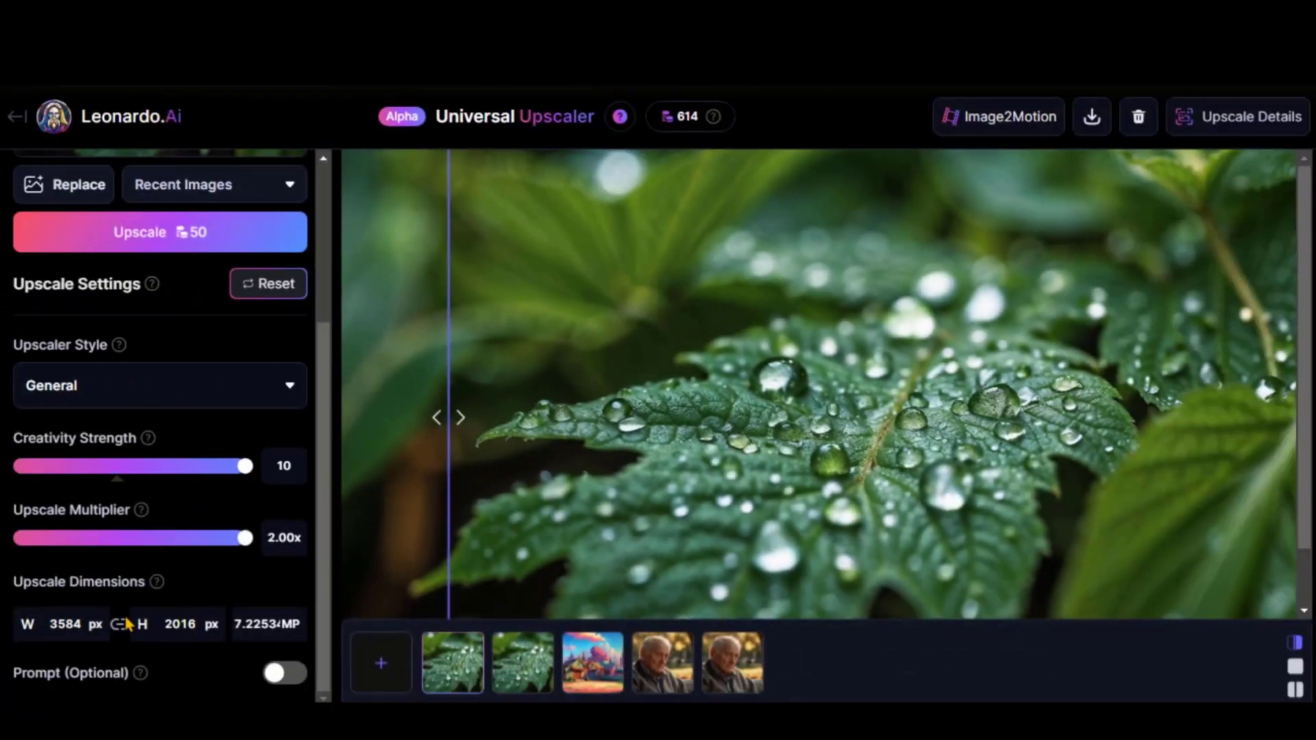
Enable a raindrop description prompt and upscale the leaf at creativity strength 10
left_click(292, 679)
left_click(152, 668)
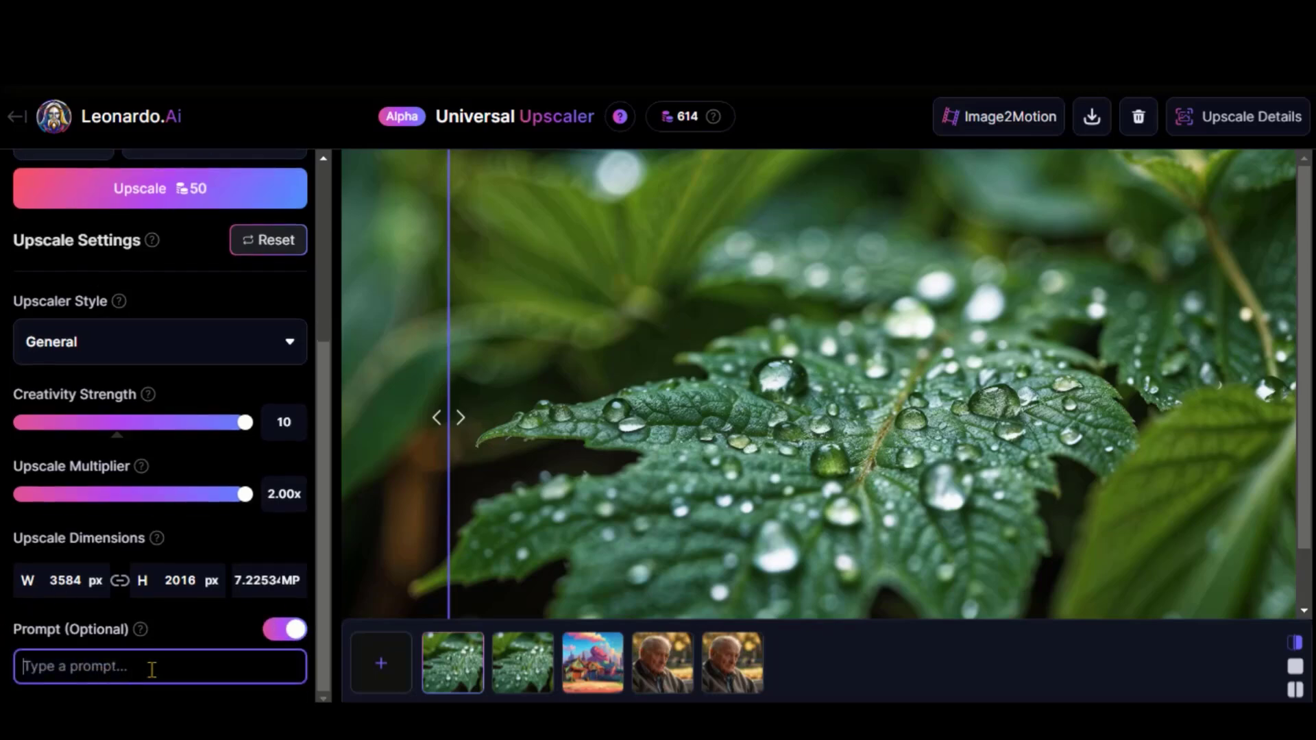
type("A close-up shot captures raindrops delicately clinging to the leaves of a lush green plant after a refreshing downpour")
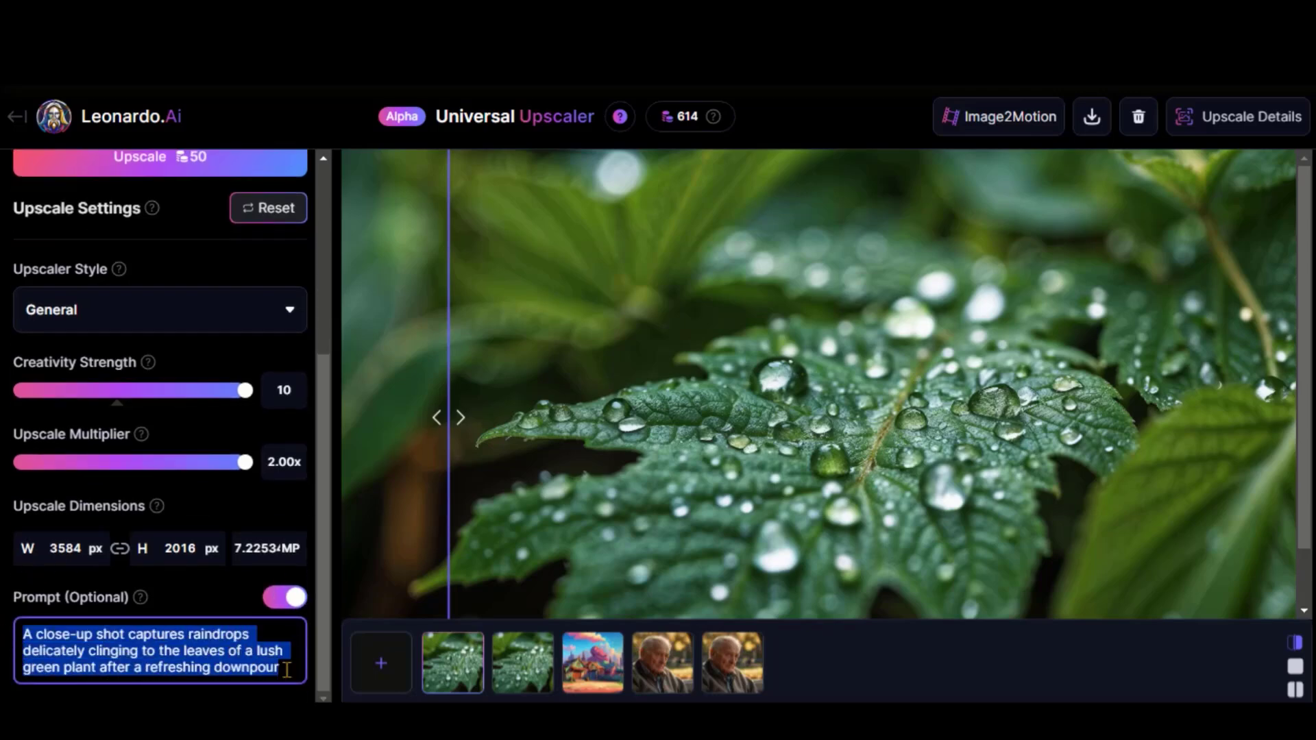
scroll(133, 521, "up", 3)
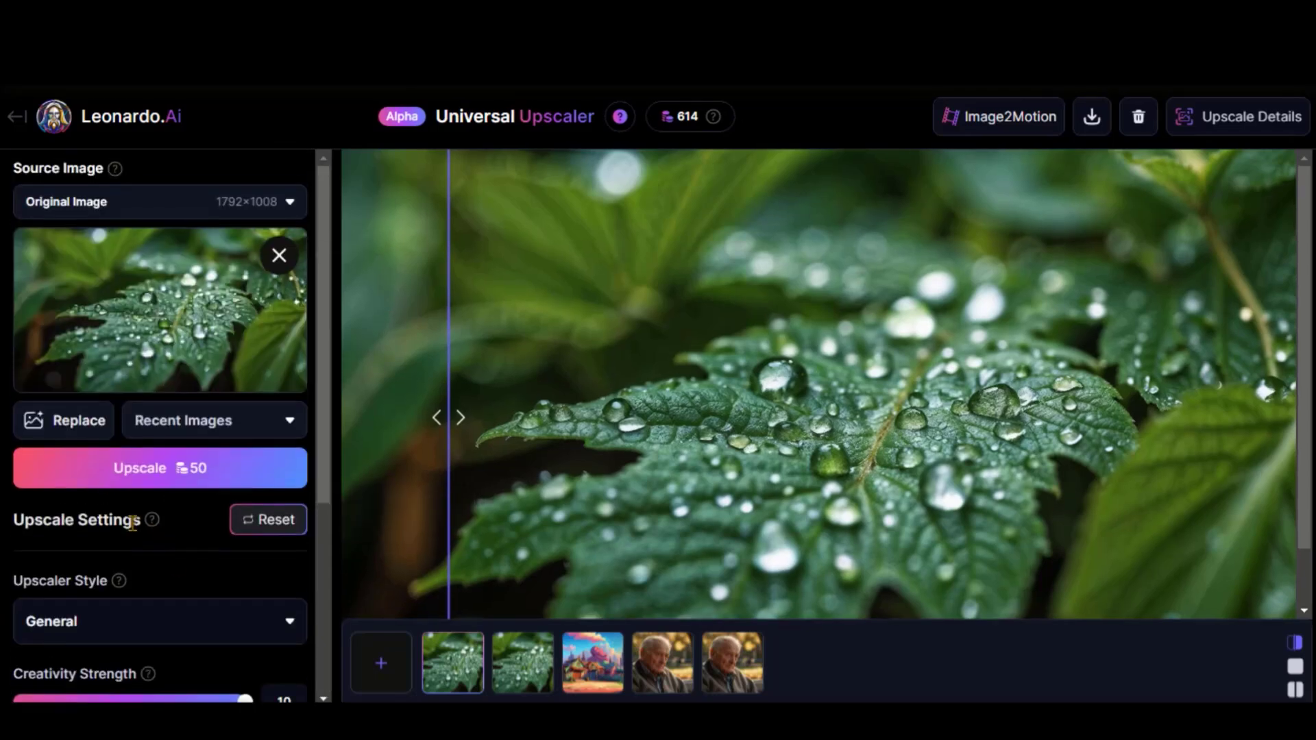
left_click(175, 468)
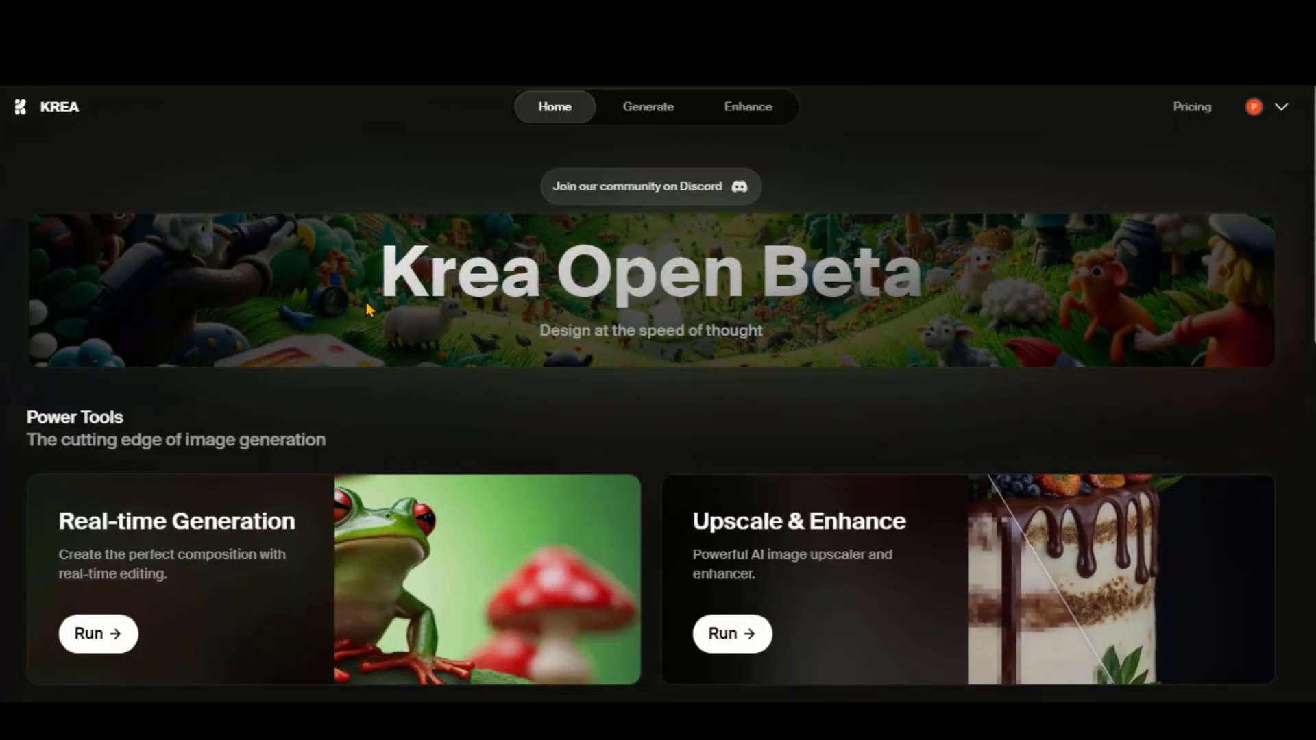
scroll(412, 362, "down", 3)
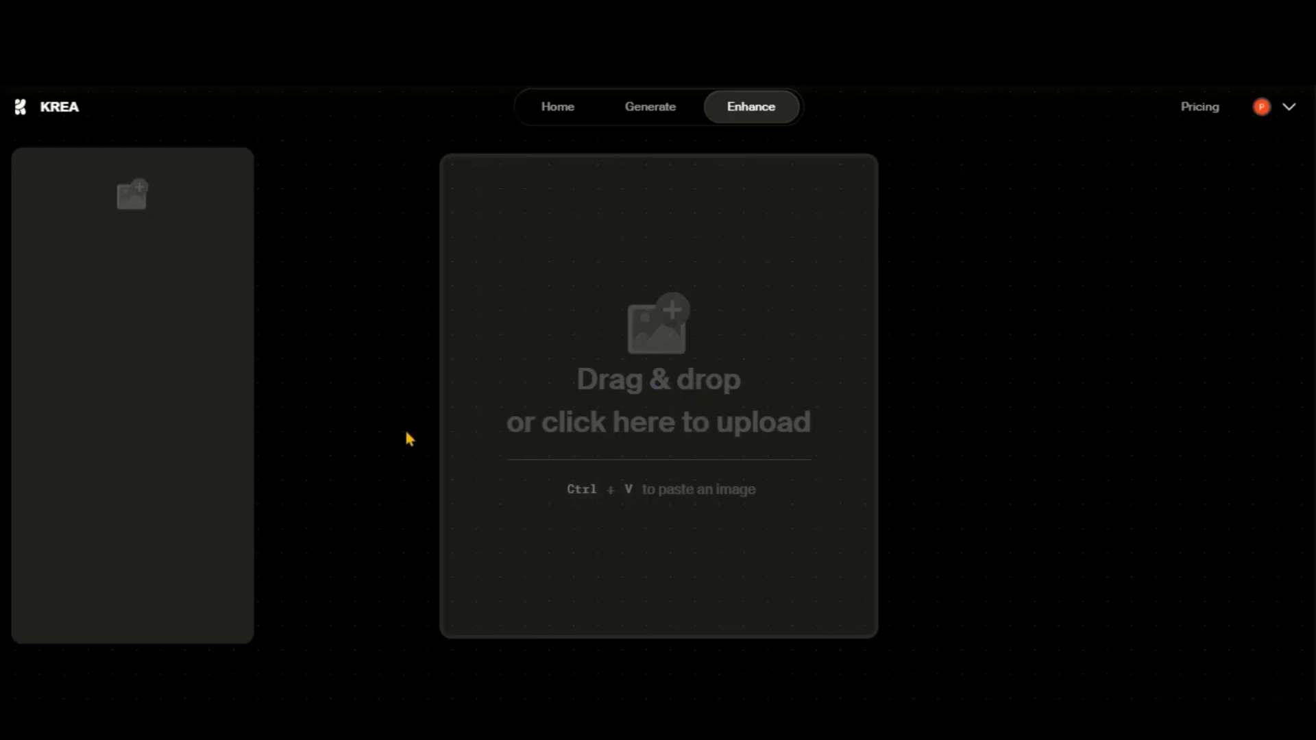
Upload the dewy leaf photo to Krea's enhancer
left_click_drag(409, 439, 687, 427)
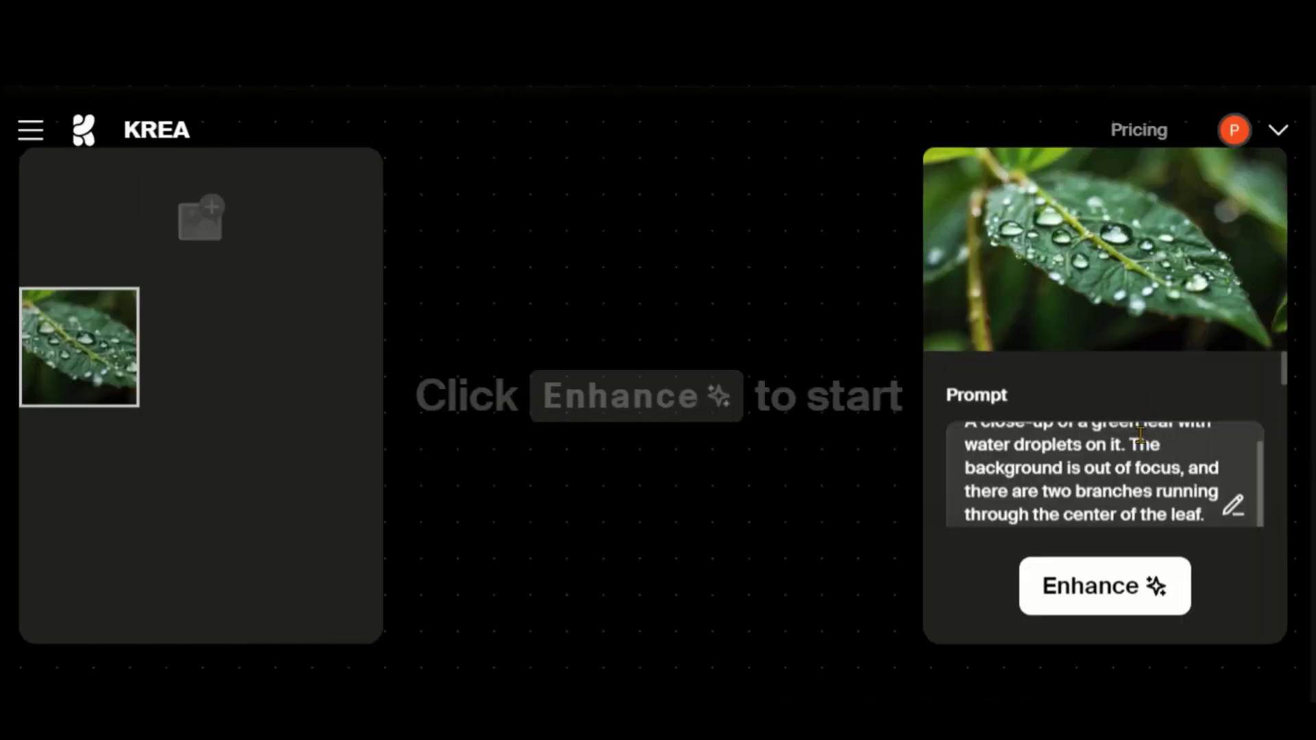
scroll(1139, 437, "up", 1)
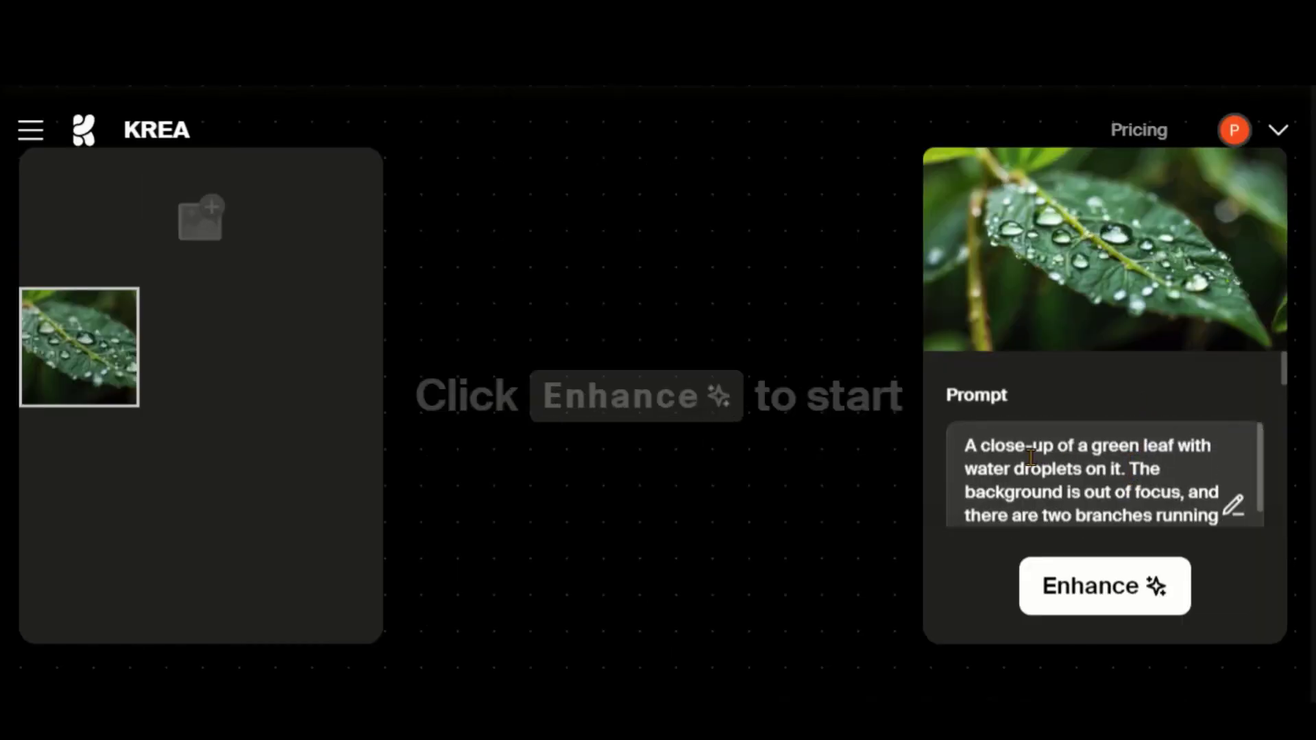
scroll(1031, 457, "down", 2)
scroll(1031, 459, "down", 2)
scroll(1034, 465, "down", 2)
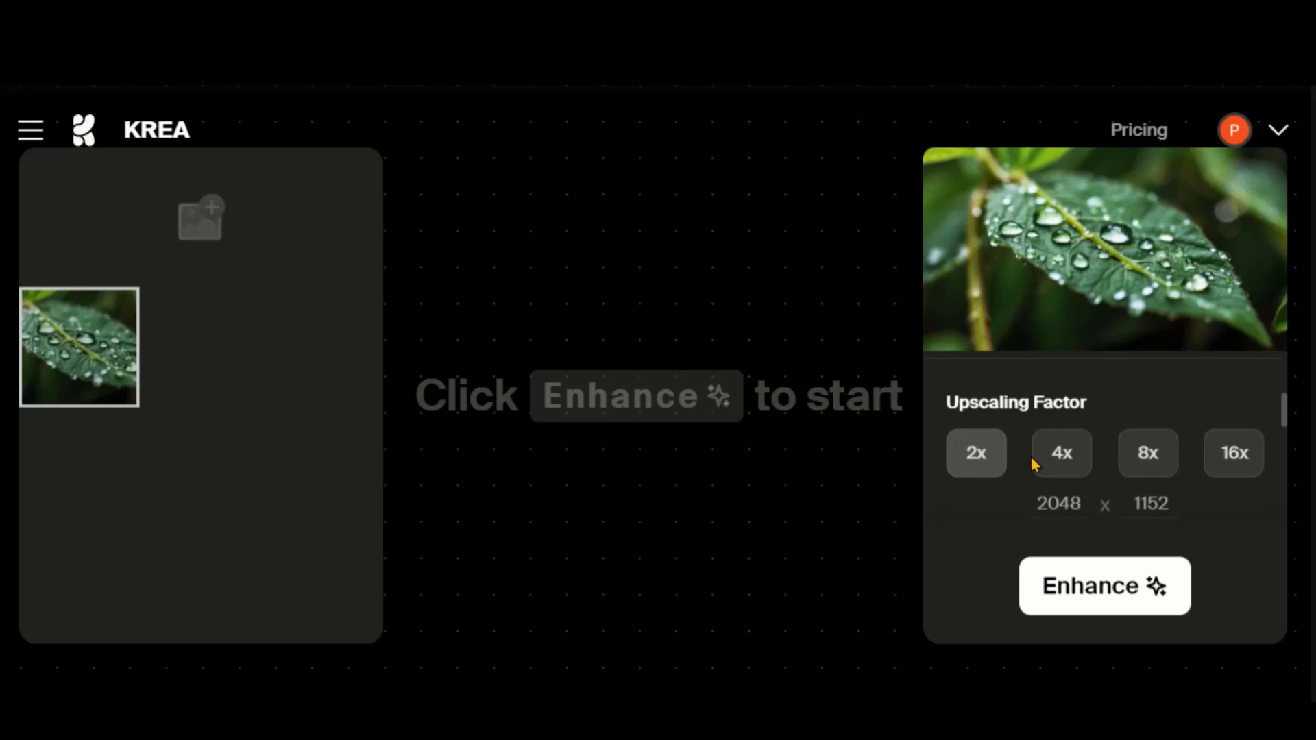
scroll(1034, 465, "down", 2)
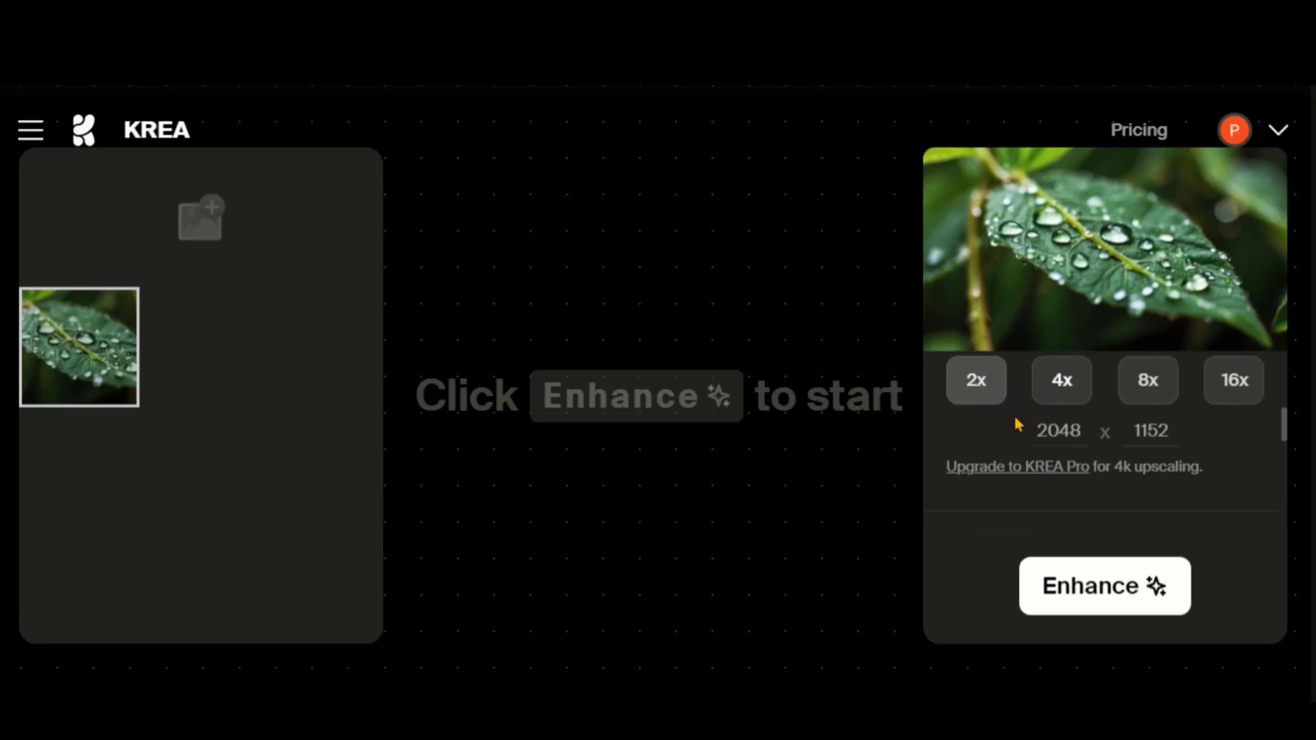
scroll(1076, 473, "down", 2)
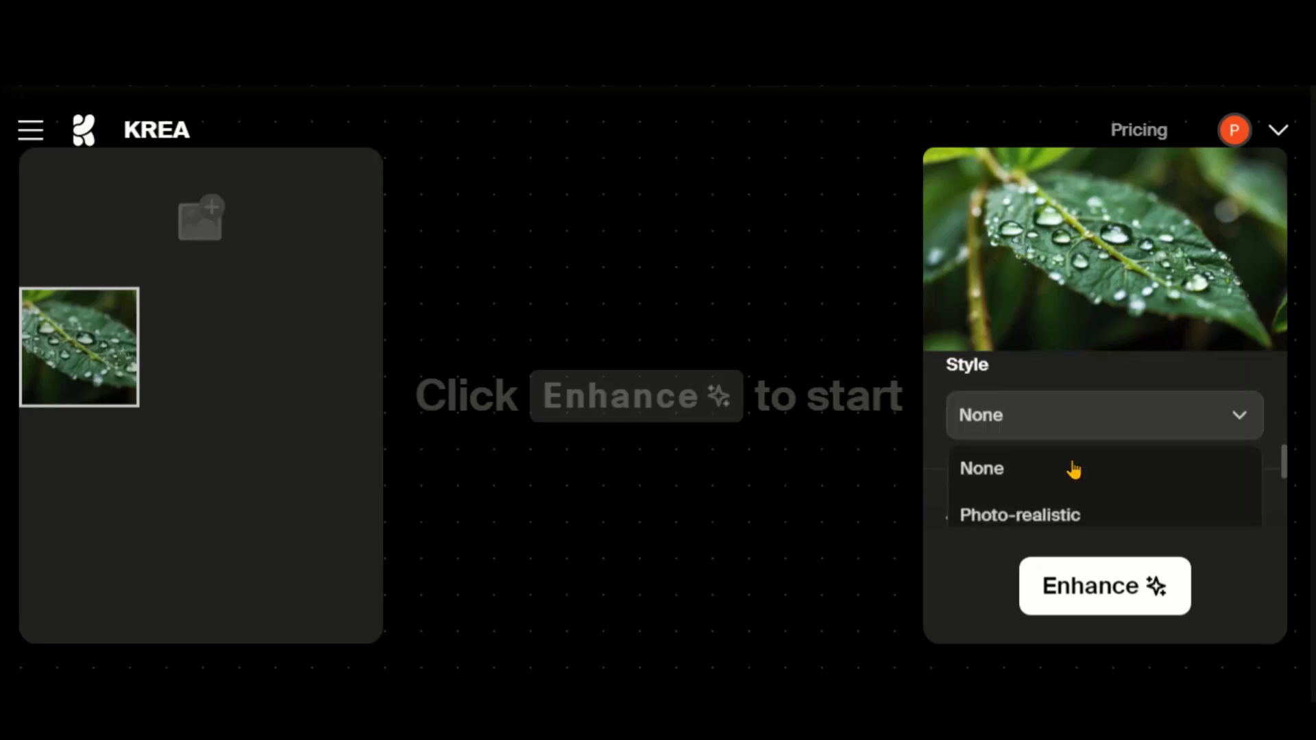
scroll(1075, 467, "down", 2)
scroll(1076, 465, "up", 2)
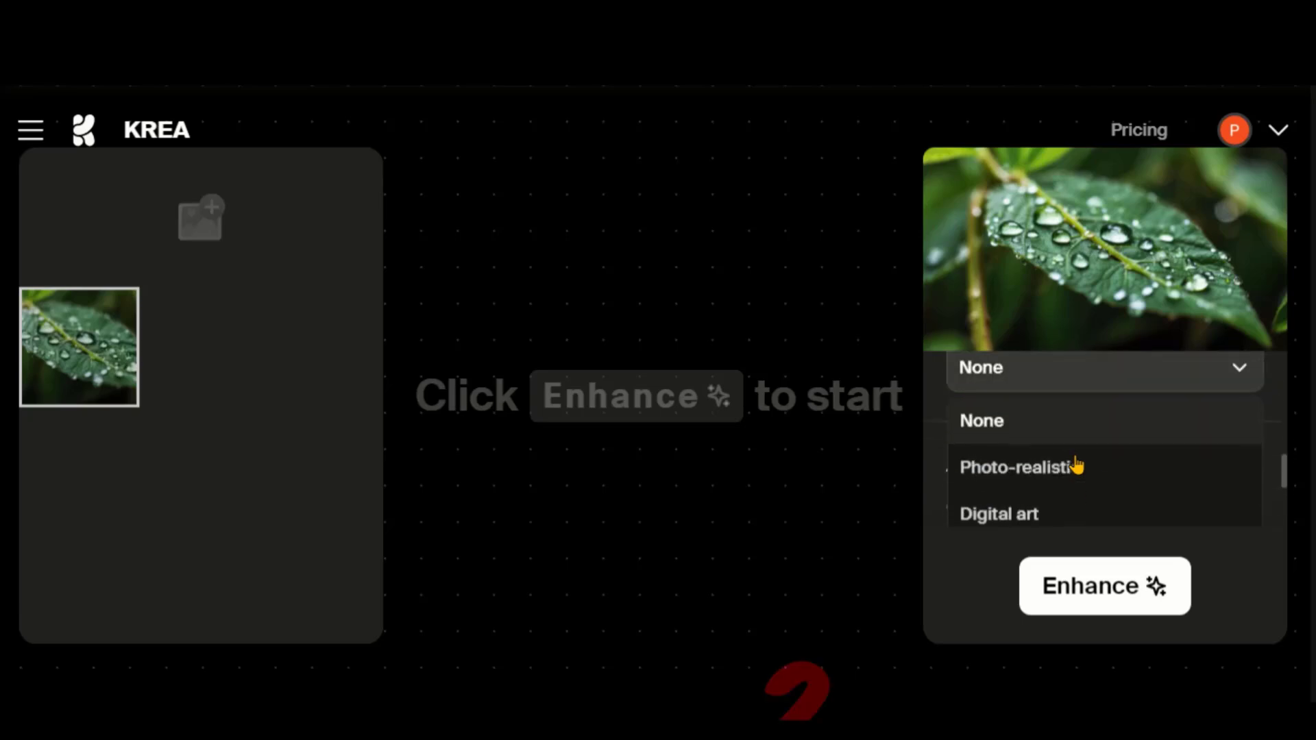
scroll(1060, 434, "up", 1)
scroll(1072, 468, "down", 1)
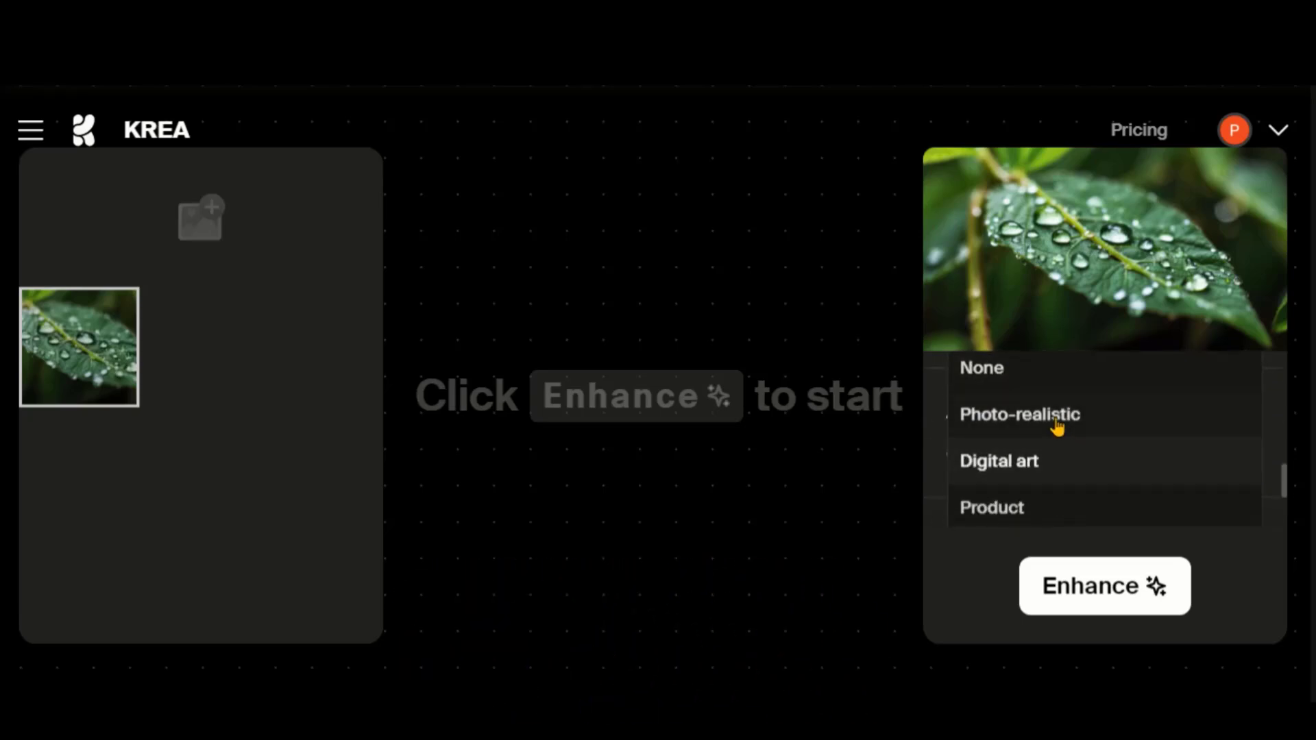
Start a 2x Photo-realistic enhancement of the leaf at AI strength 0.60
left_click(1037, 418)
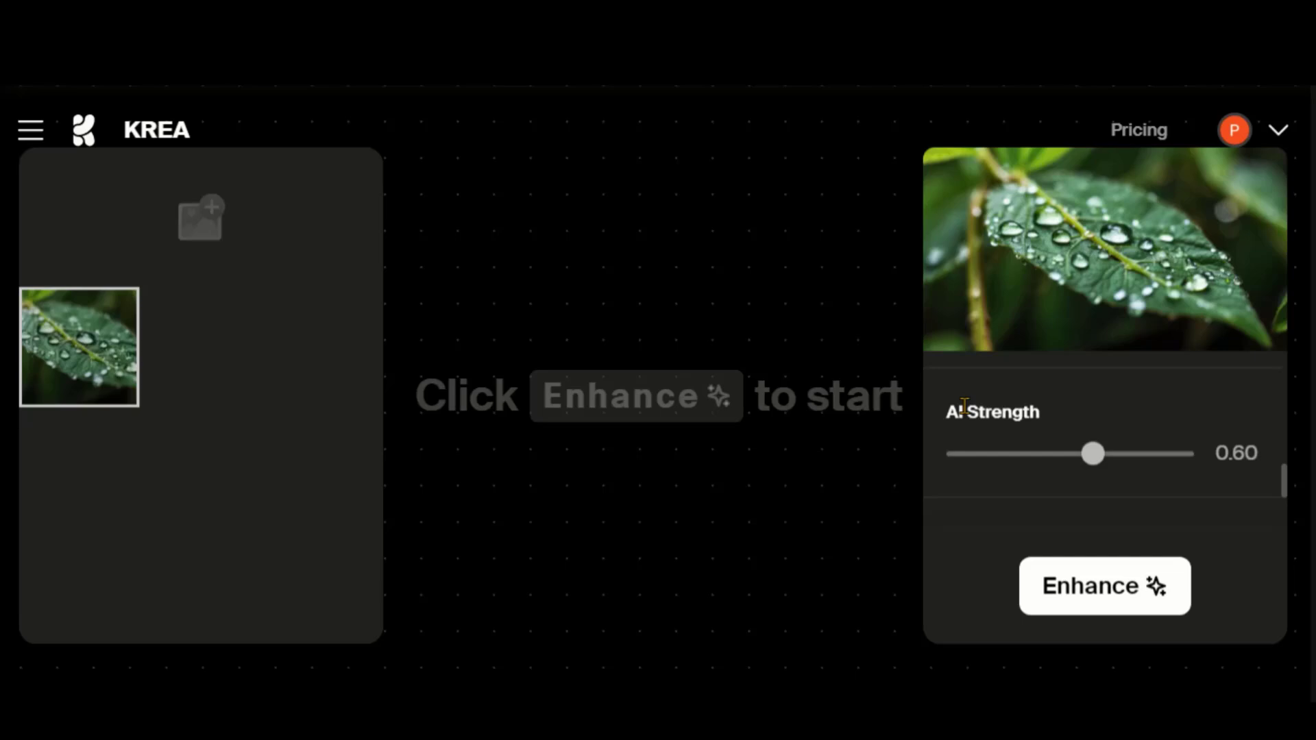
scroll(1113, 464, "down", 2)
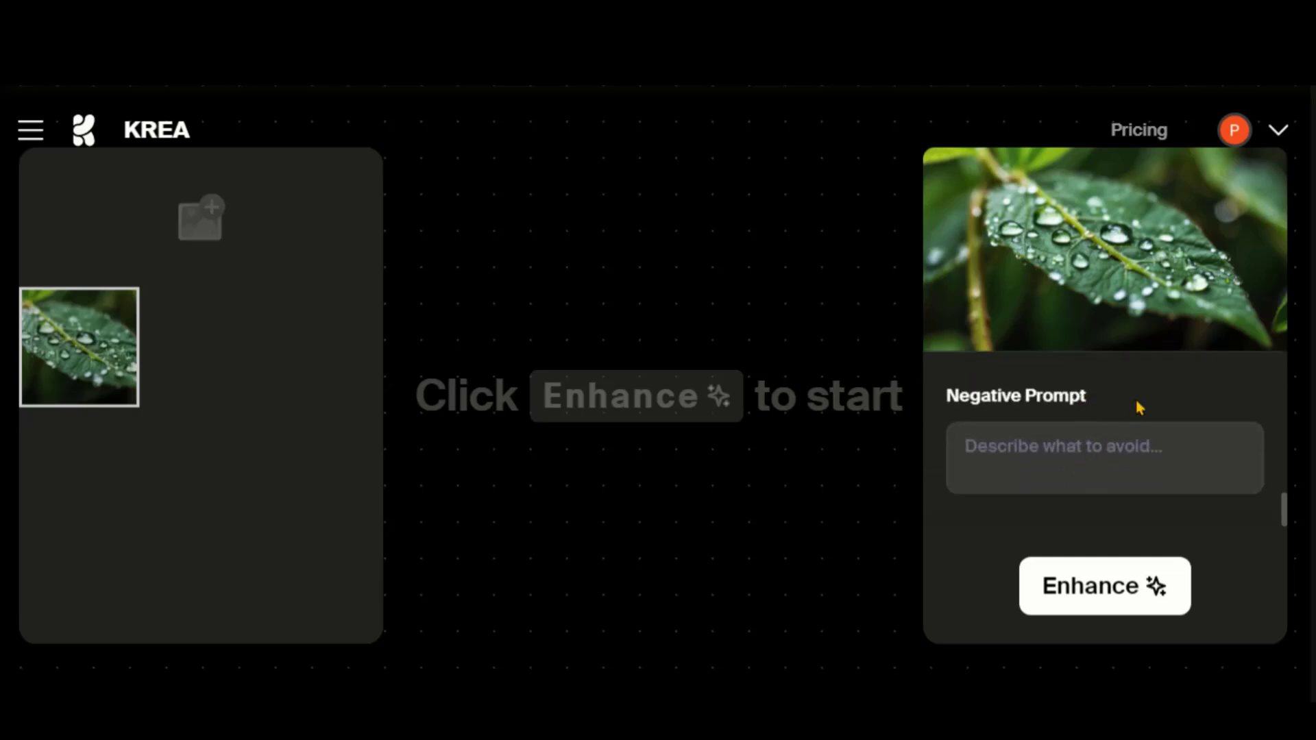
left_click(1074, 461)
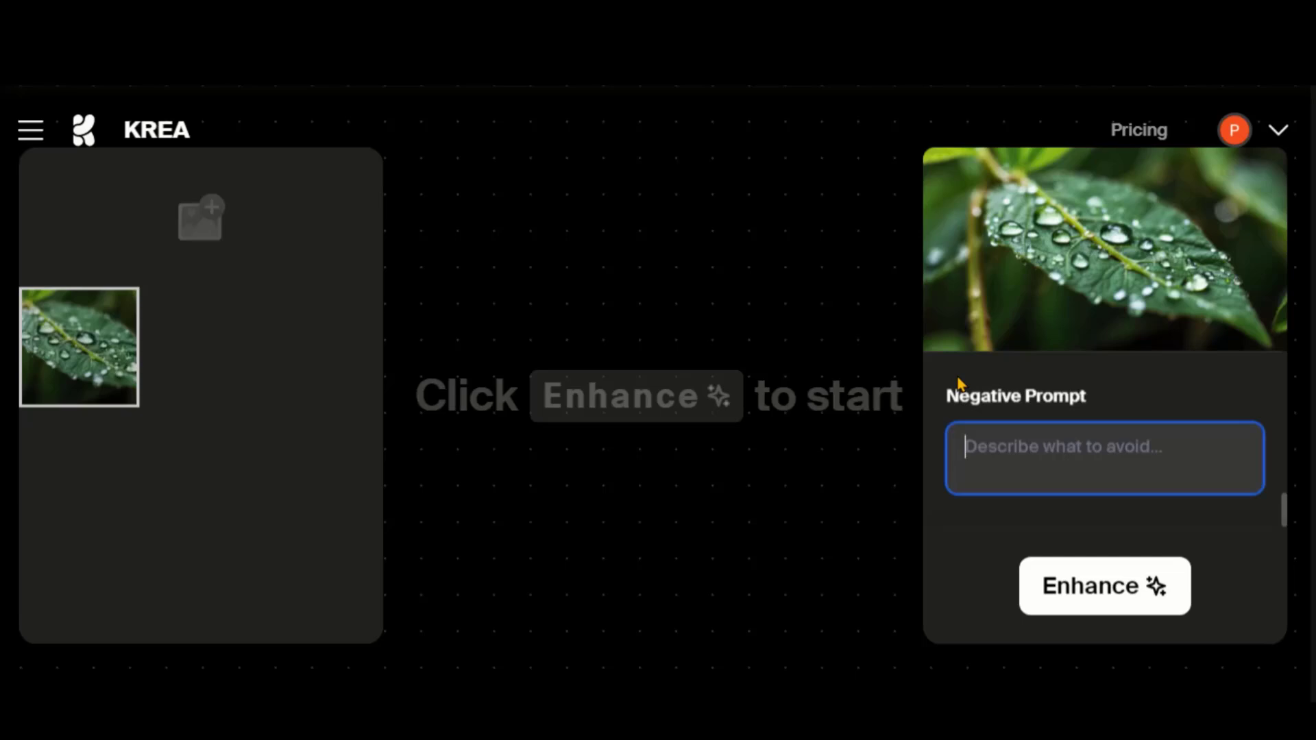
left_click(1116, 596)
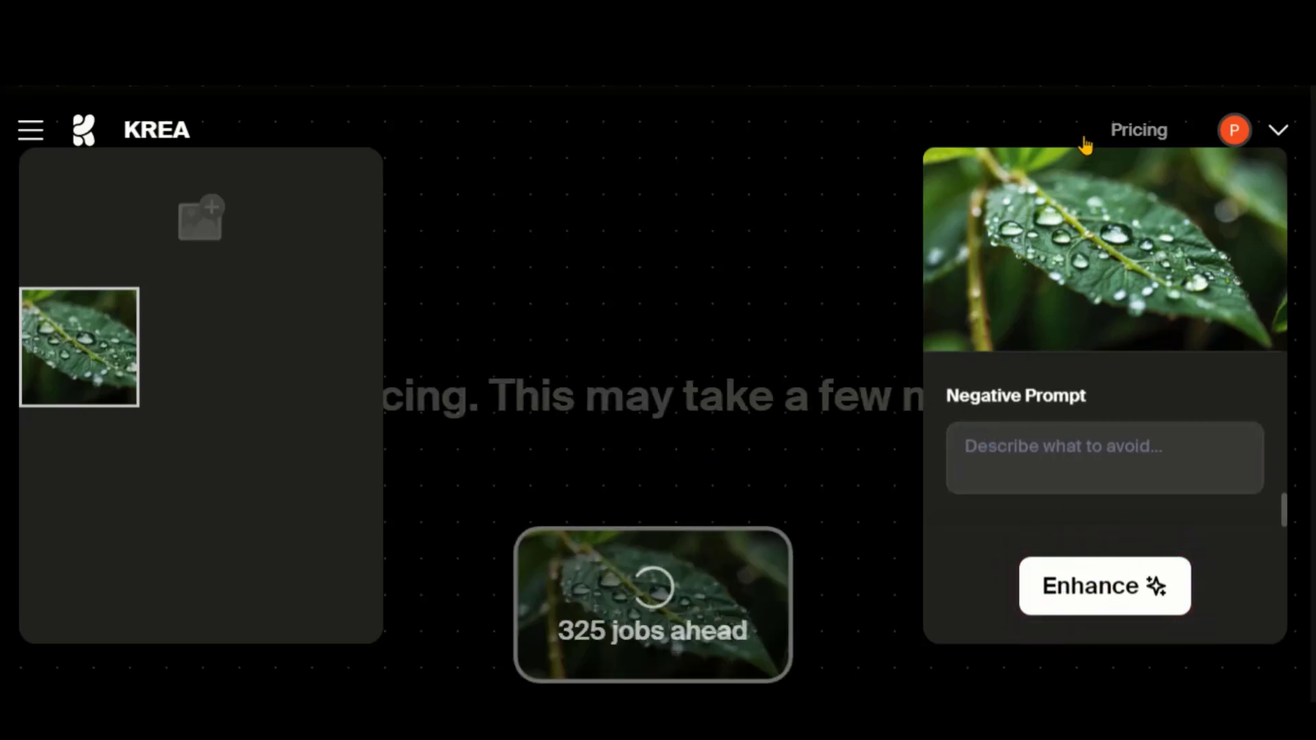
Re-enhance the leaf at AI strength near 1.0 and open the finished result
left_click(1065, 109)
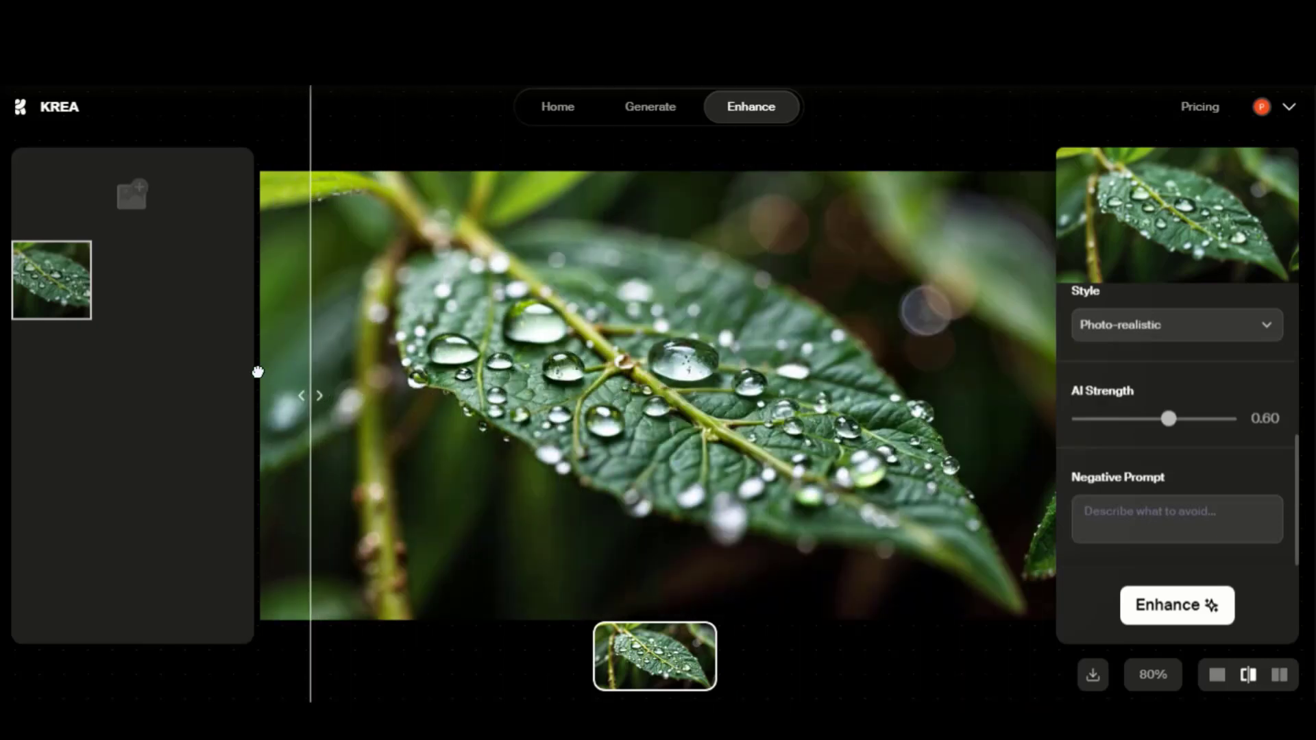
scroll(1205, 500, "up", 1)
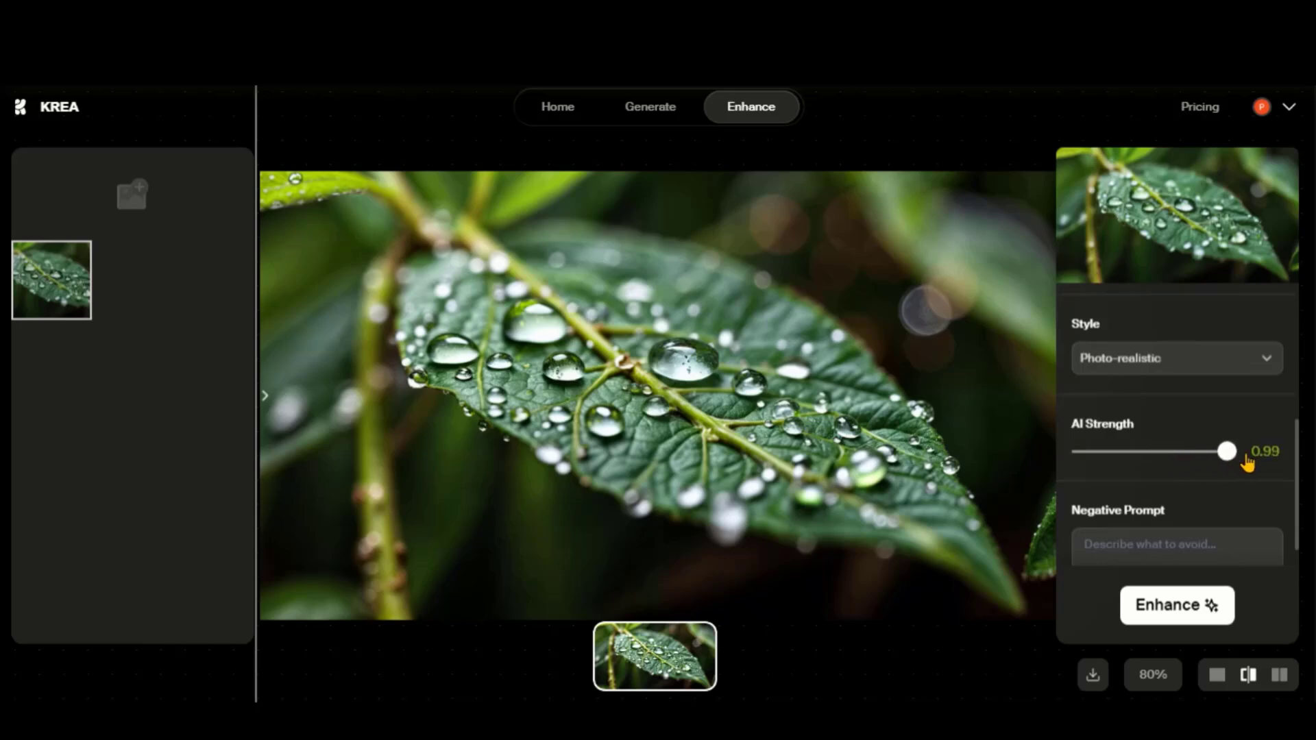
left_click(1179, 610)
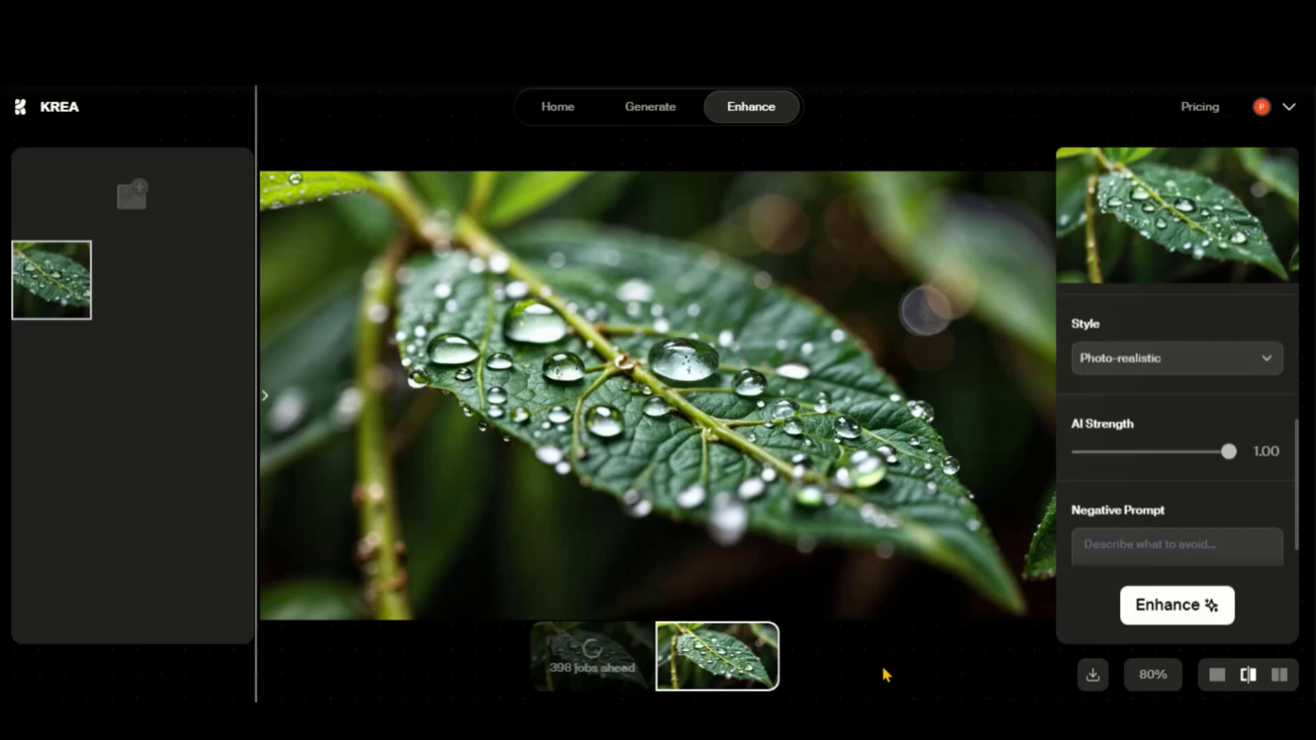
left_click(587, 666)
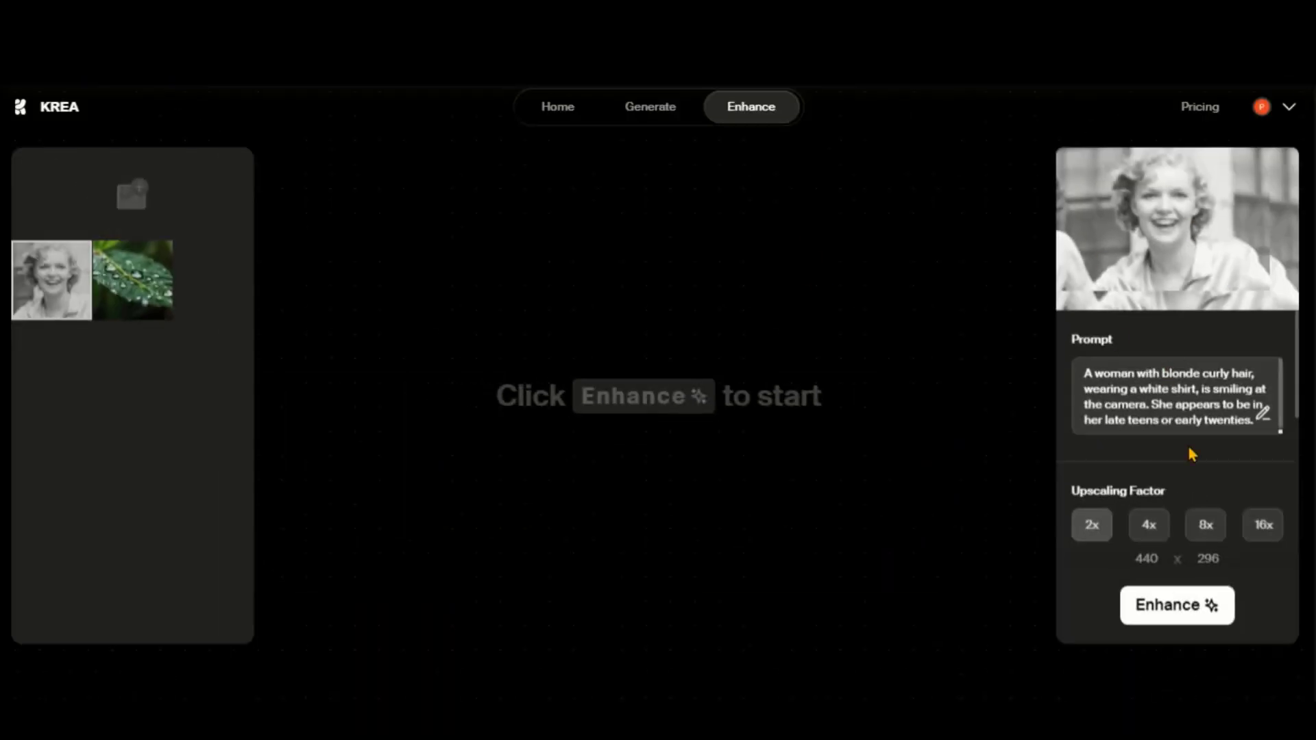
scroll(1191, 453, "down", 3)
scroll(1195, 470, "up", 2)
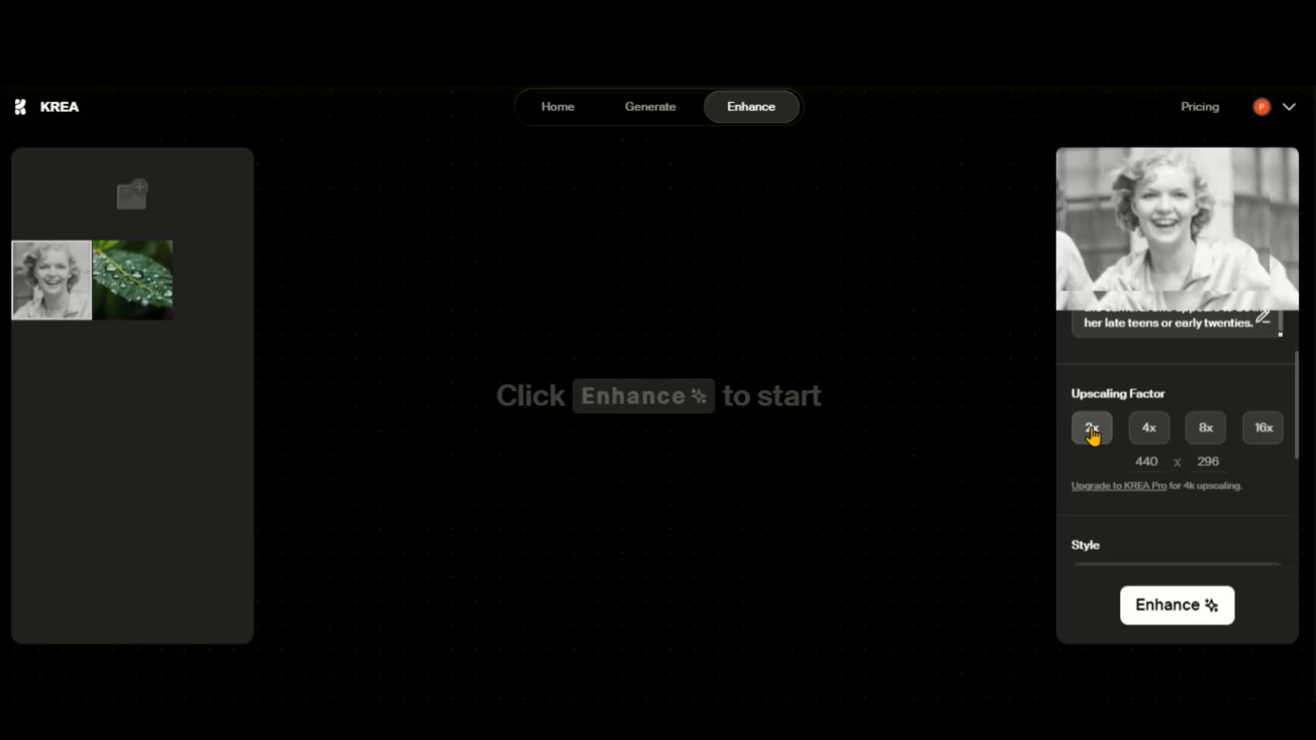
scroll(1091, 434, "down", 2)
scroll(1179, 402, "down", 1)
Enhance the black-and-white portrait at 2x Photo-realistic and compare it with the original
left_click(1161, 606)
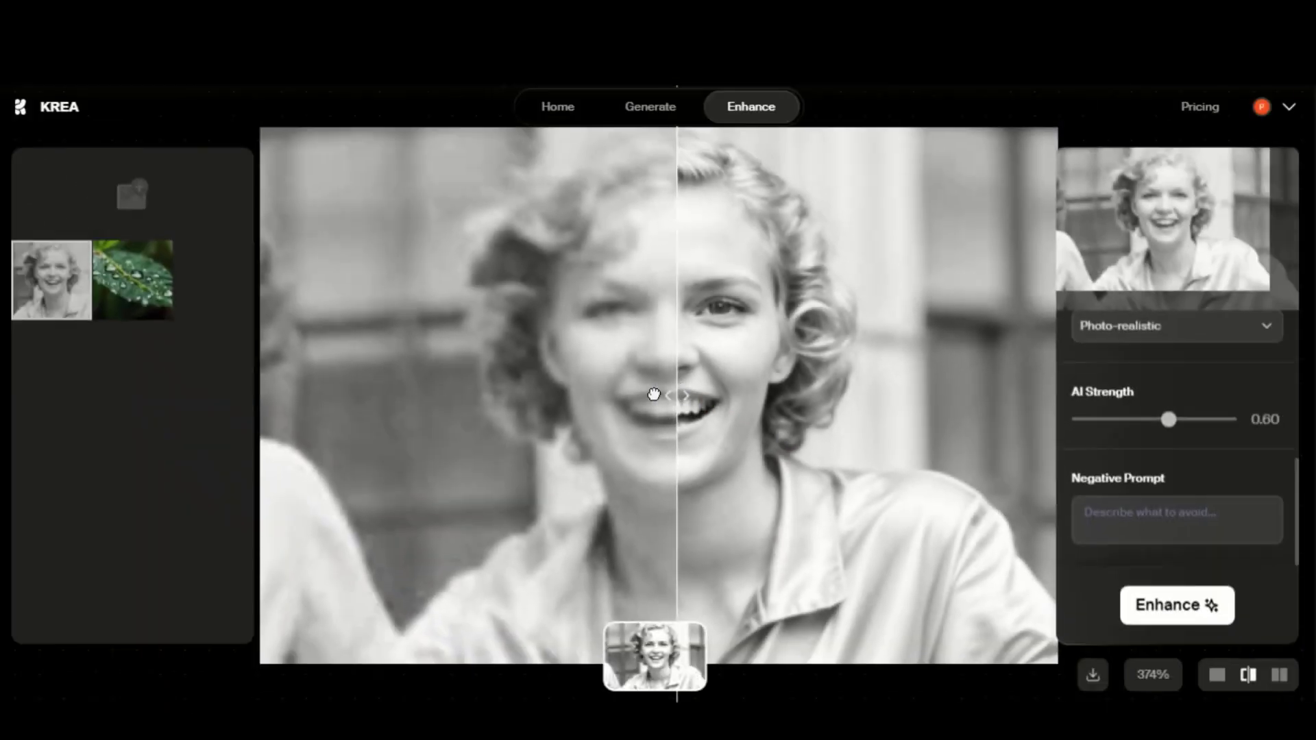
left_click_drag(655, 393, 243, 363)
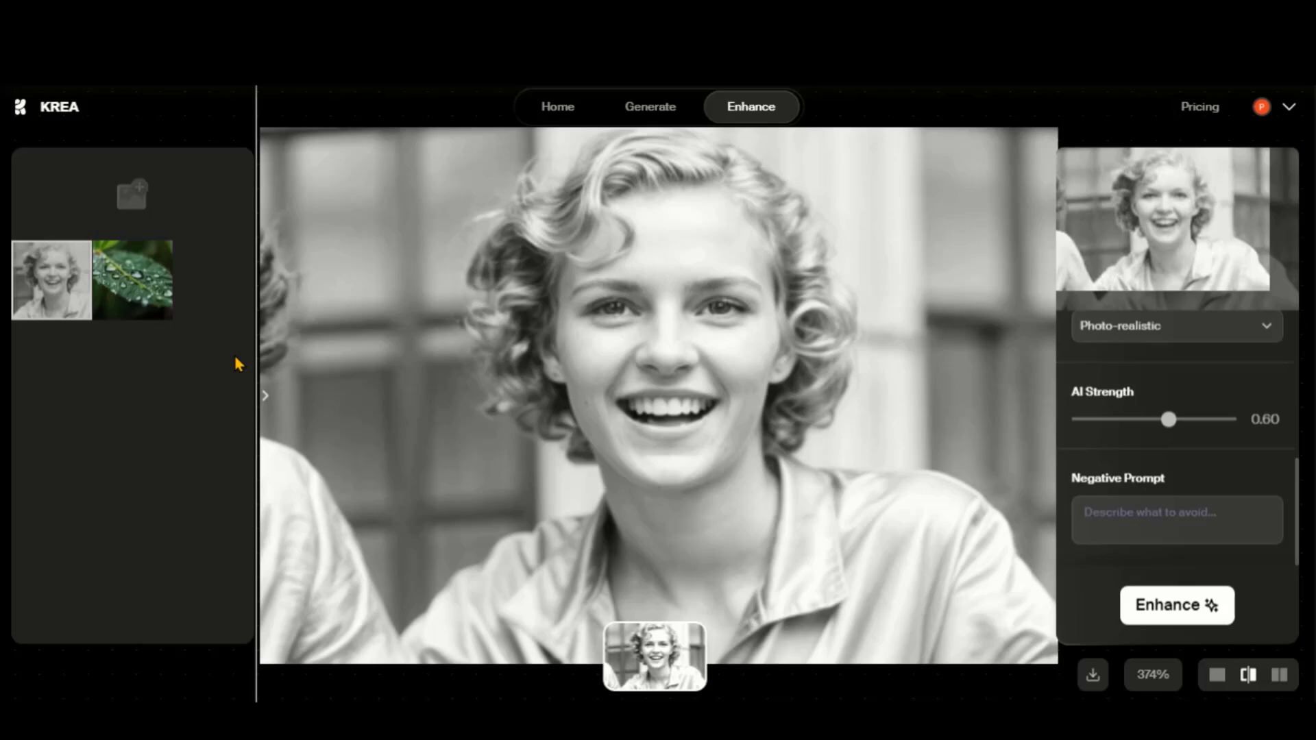
mouse_move(257, 394)
left_mouse_down()
mouse_move(934, 396)
mouse_move(361, 360)
left_mouse_up()
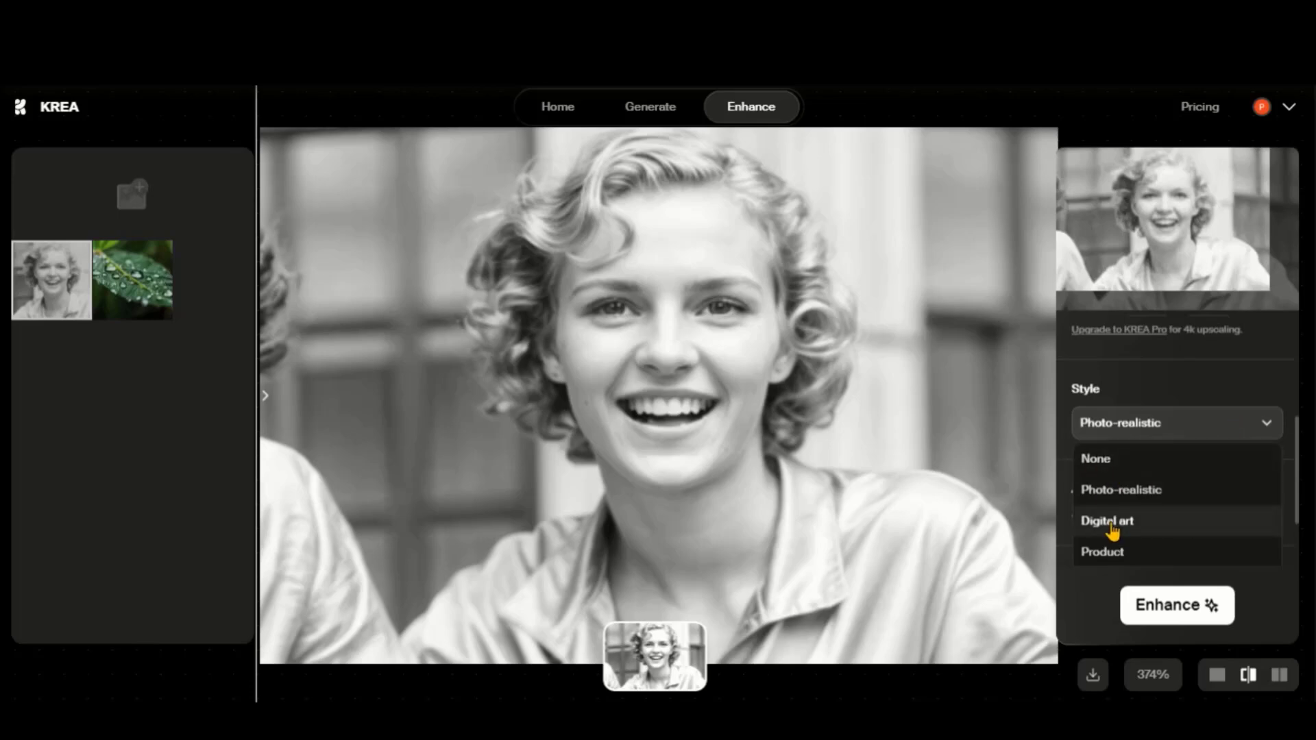
Queue a new enhancement of the portrait in the Digital art style
left_click(1111, 531)
left_click(1184, 604)
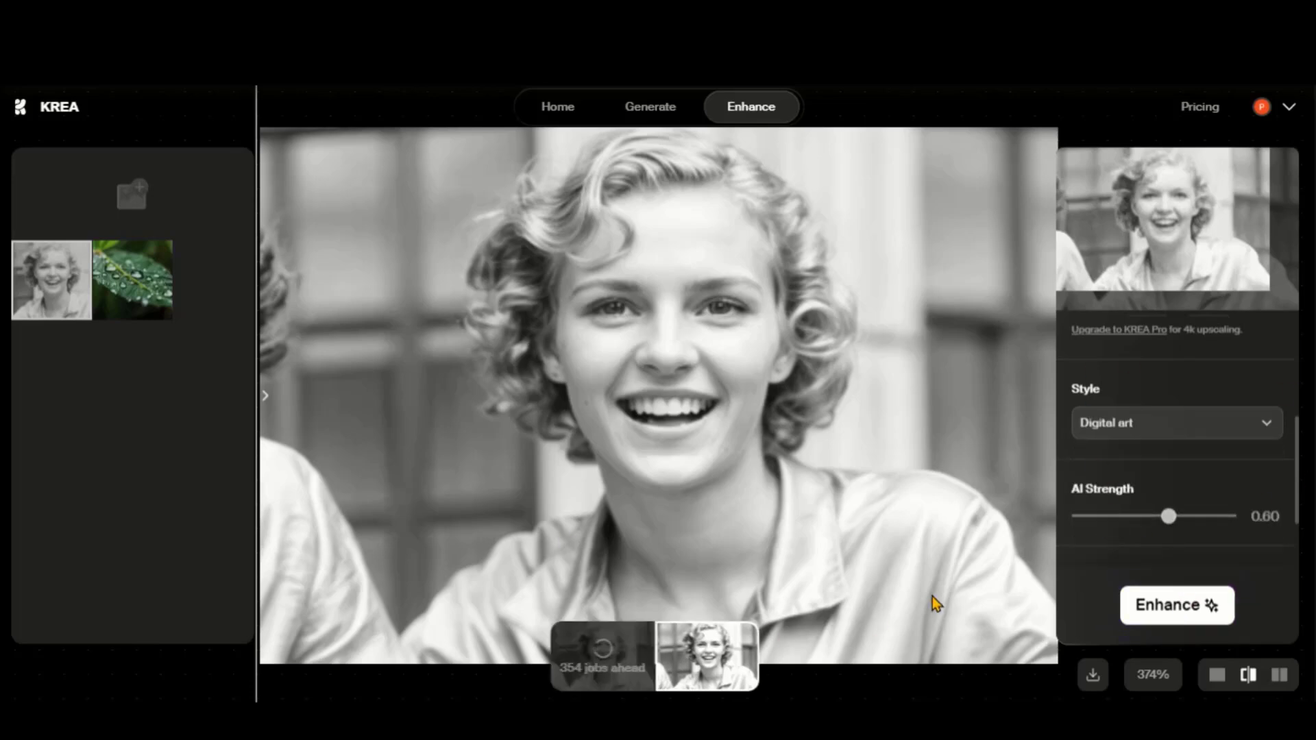